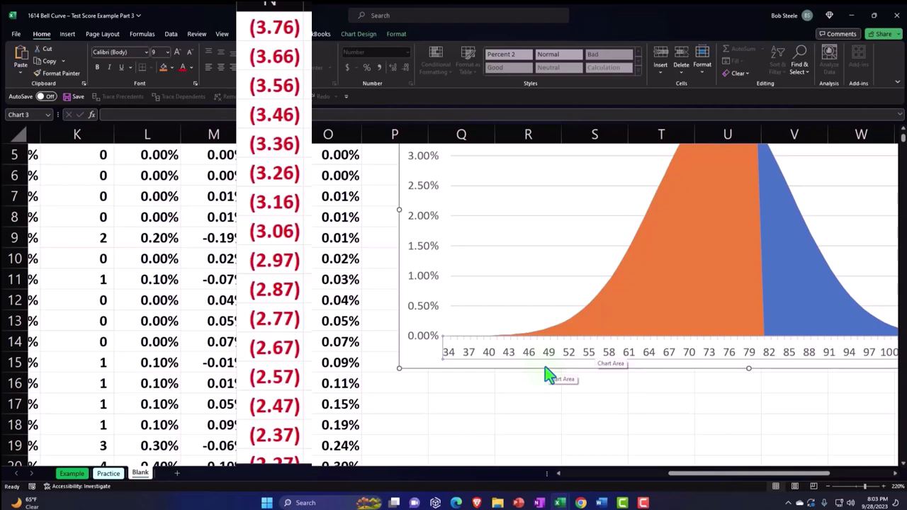
Plot the orange P(x<=80) area series on a secondary axis
{"action": "scroll", "coordinate": [545, 366], "scroll_direction": "up", "scroll_amount": 2}
{"action": "left_click_drag", "start_coordinate": [693, 482], "coordinate": [705, 482]}
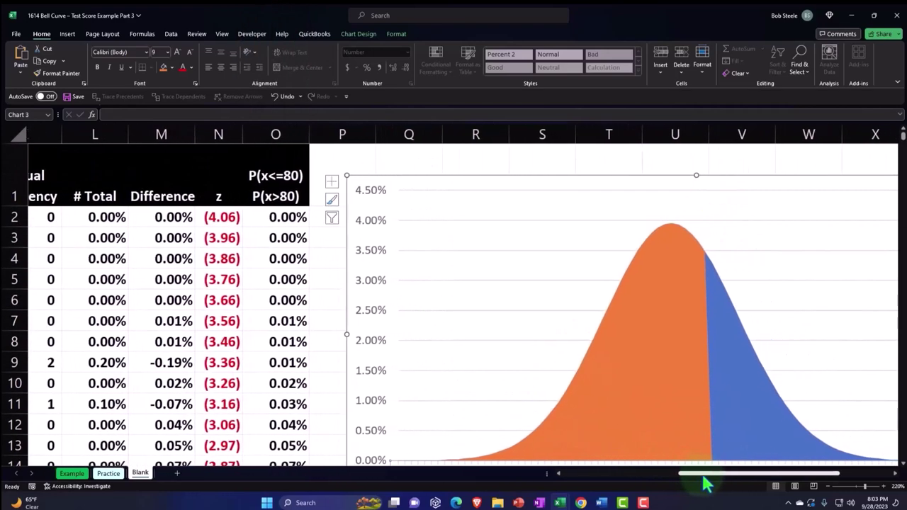
{"action": "left_click", "coordinate": [530, 186]}
{"action": "scroll", "coordinate": [531, 186], "scroll_direction": "down", "scroll_amount": 3}
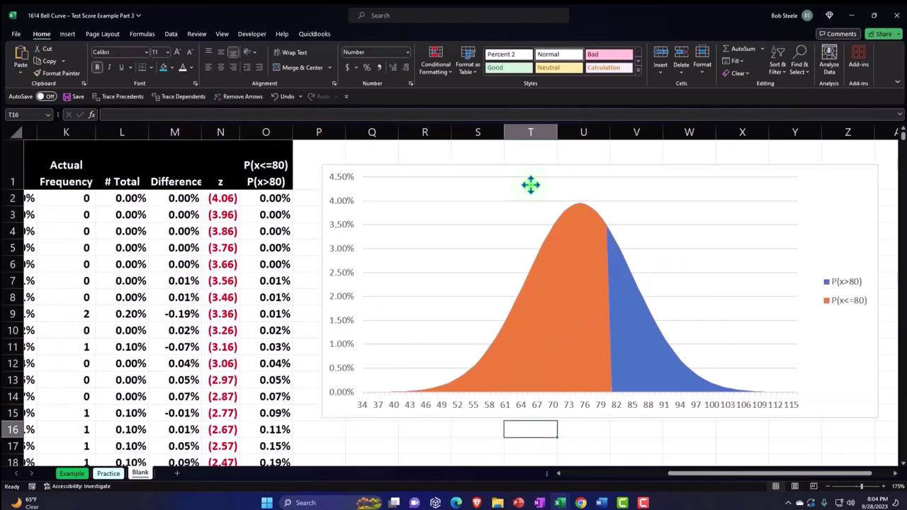
{"action": "left_click", "coordinate": [568, 281]}
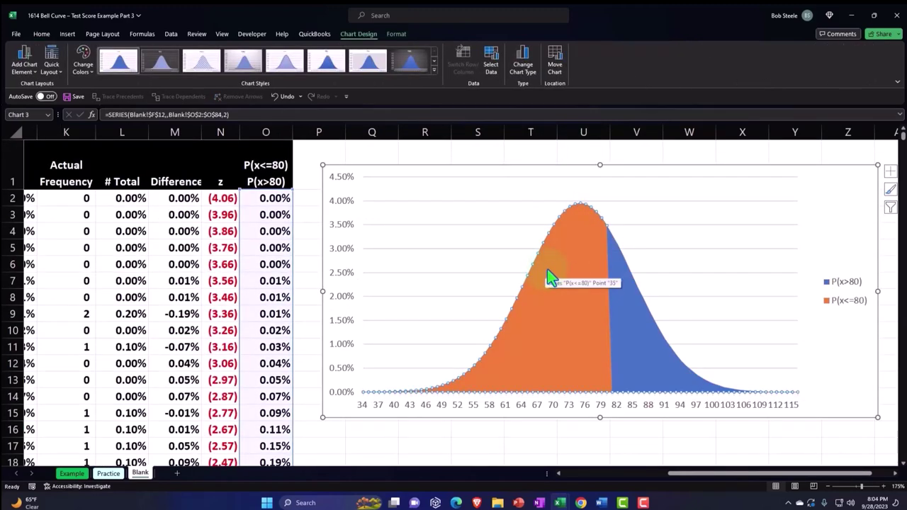
{"action": "double_click", "coordinate": [548, 272]}
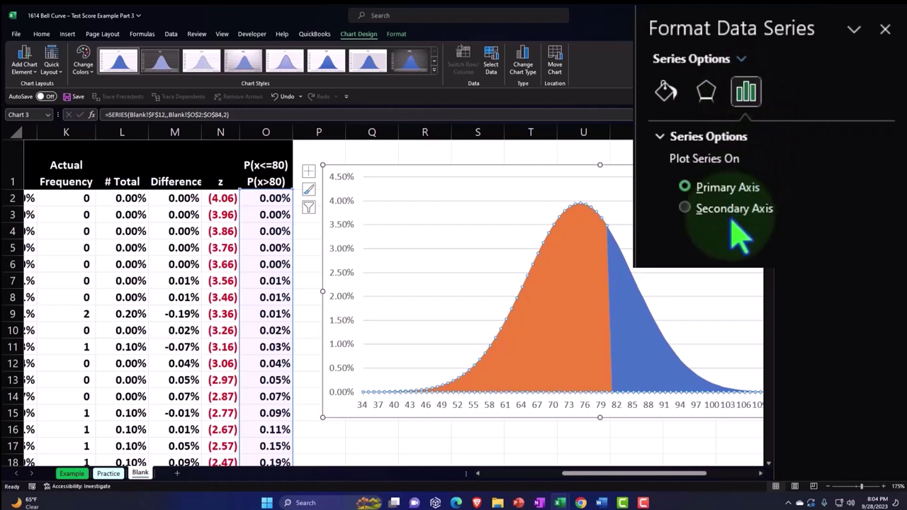
{"action": "left_click", "coordinate": [686, 210]}
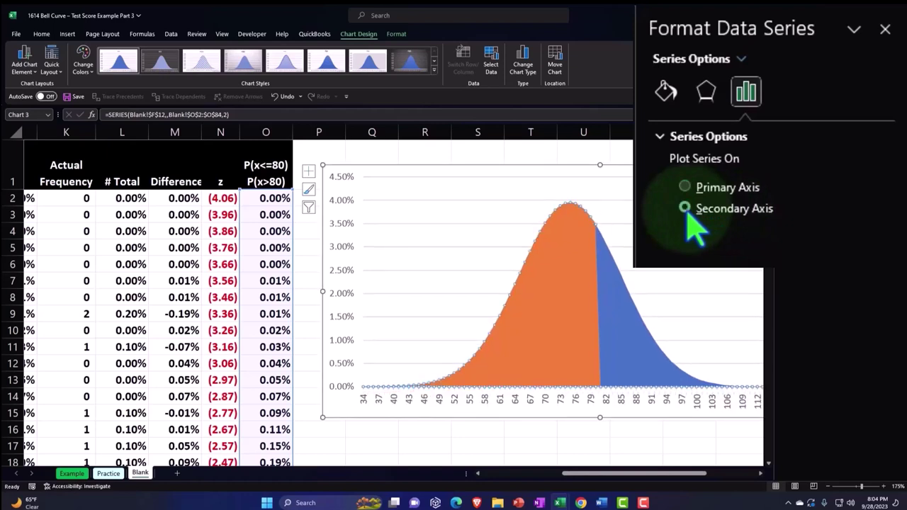
{"action": "left_click", "coordinate": [887, 30]}
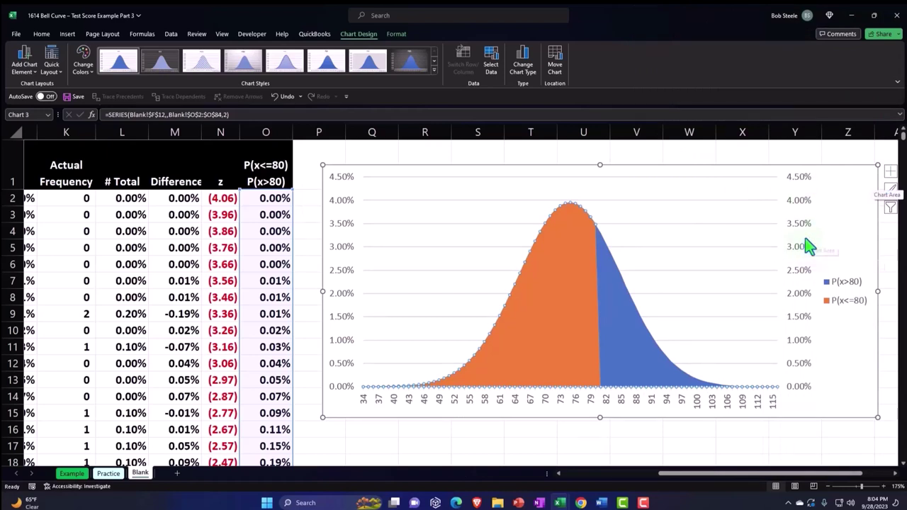
Delete the right-hand secondary percentage axis from the chart
{"action": "key", "text": "Escape"}
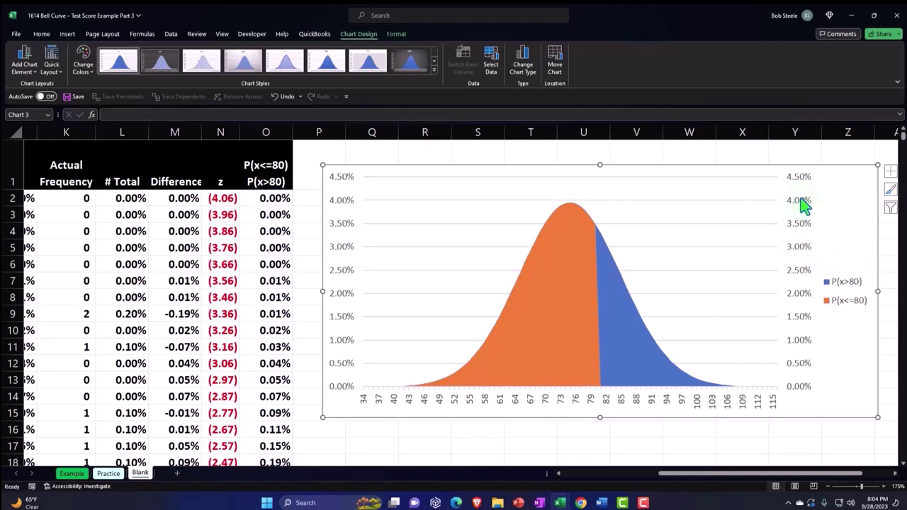
{"action": "left_click", "coordinate": [803, 204]}
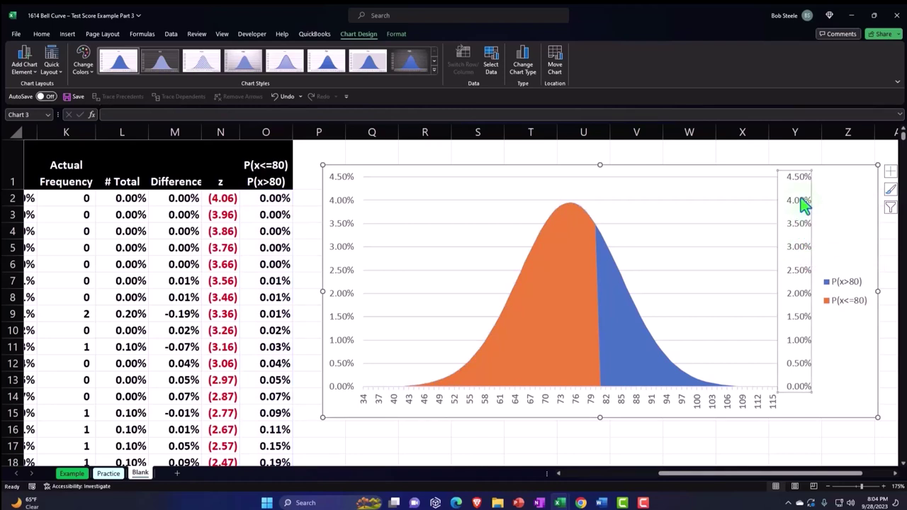
{"action": "key", "text": "Delete"}
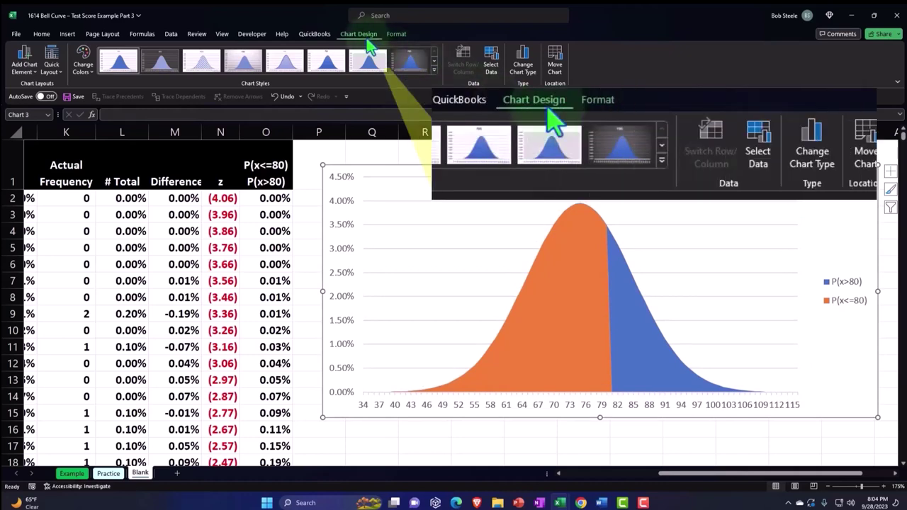
Open Select Data and pick the P(x<=80) series in Legend Entries
{"action": "left_click", "coordinate": [489, 79]}
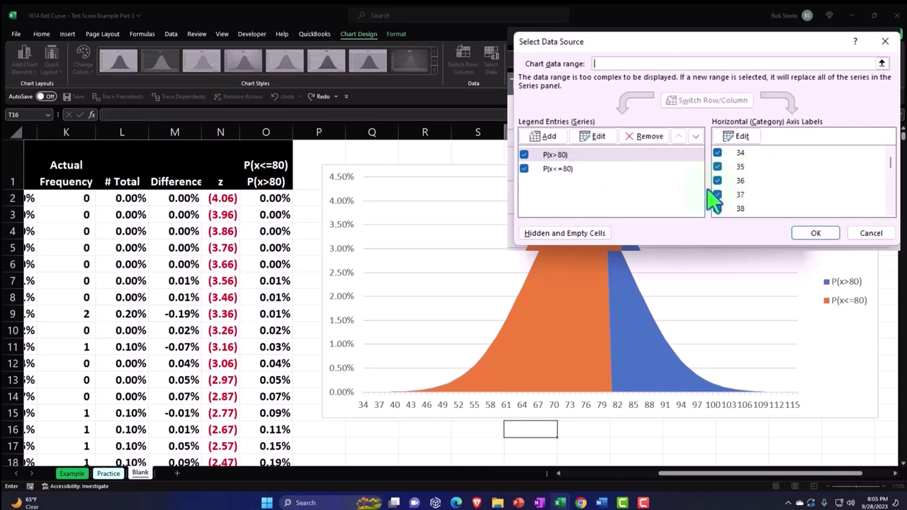
{"action": "left_click", "coordinate": [566, 174]}
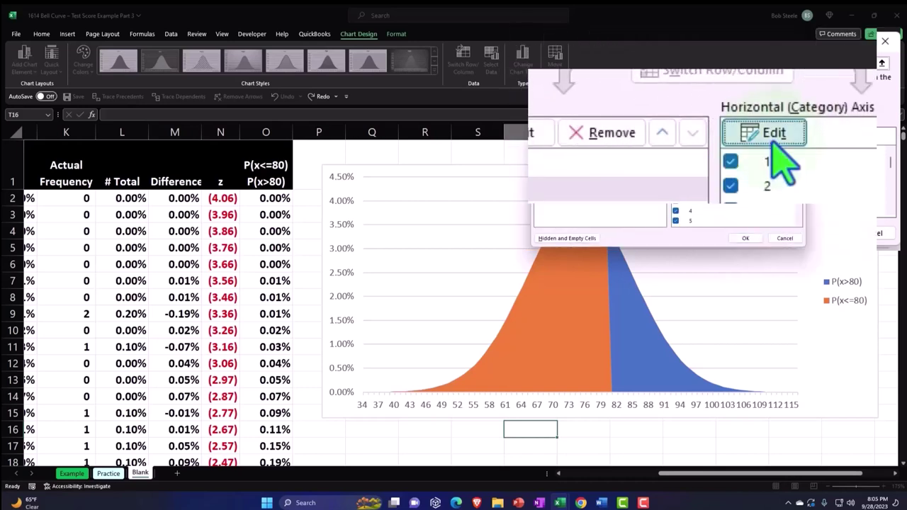
Set the P(x<=80) series' axis labels to the z-scores in N2:N84
{"action": "left_click", "coordinate": [742, 137]}
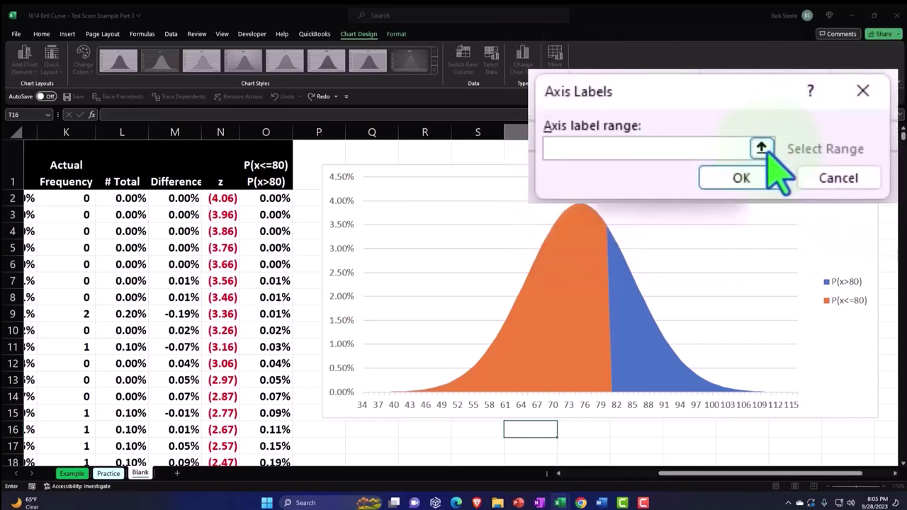
{"action": "left_click", "coordinate": [761, 147]}
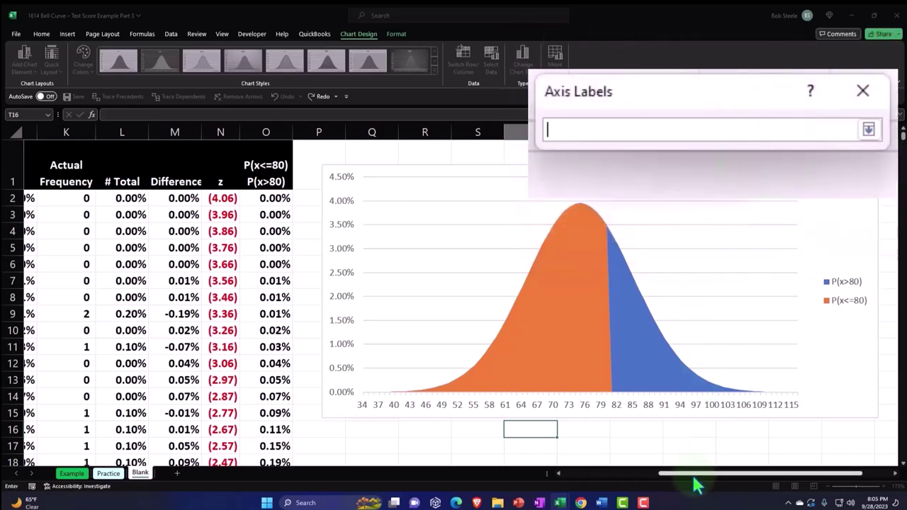
{"action": "left_click_drag", "start_coordinate": [694, 484], "coordinate": [677, 486]}
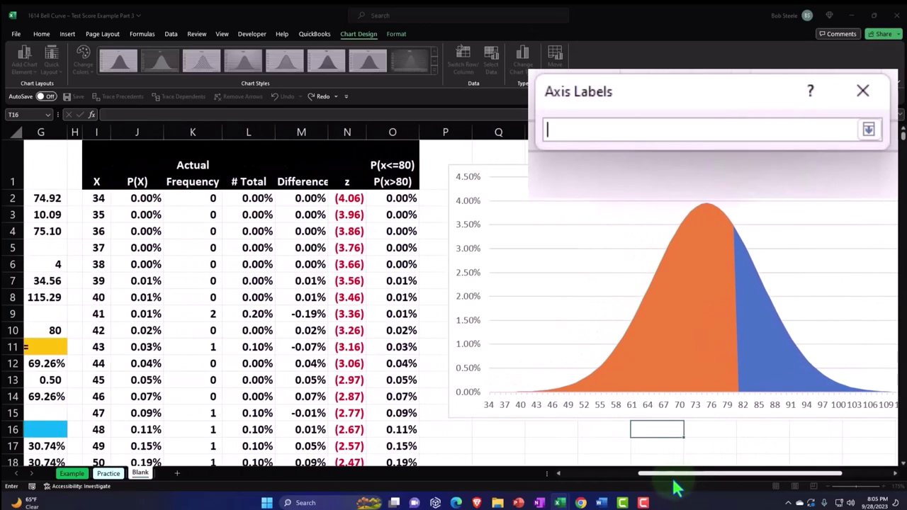
{"action": "left_click", "coordinate": [351, 200]}
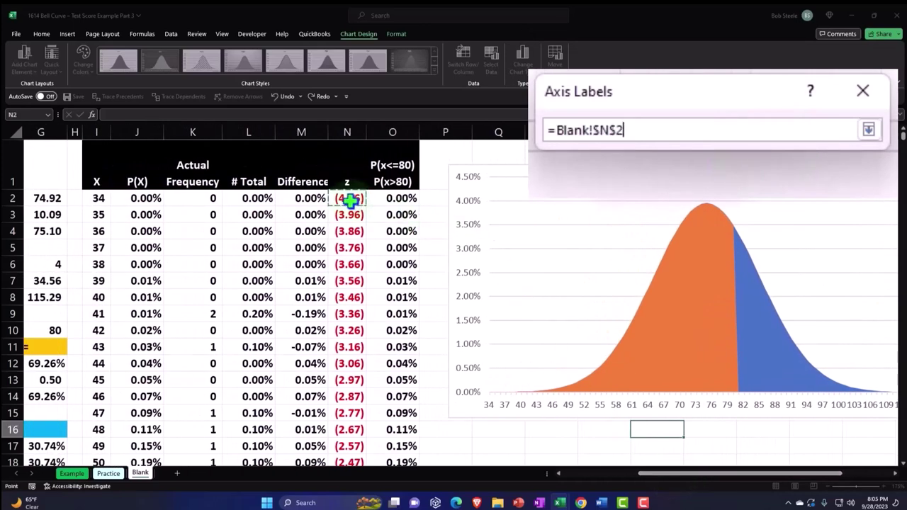
{"action": "key", "text": "ctrl+shift+Down"}
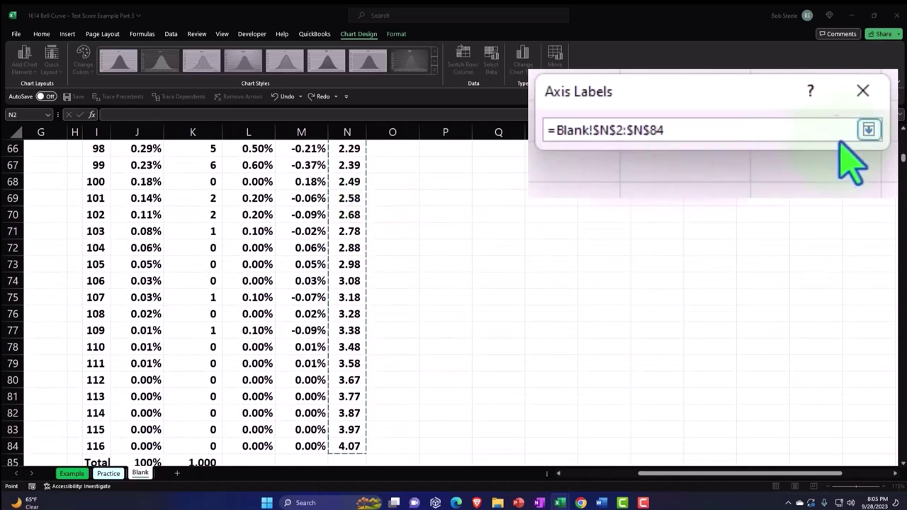
{"action": "left_click", "coordinate": [868, 130]}
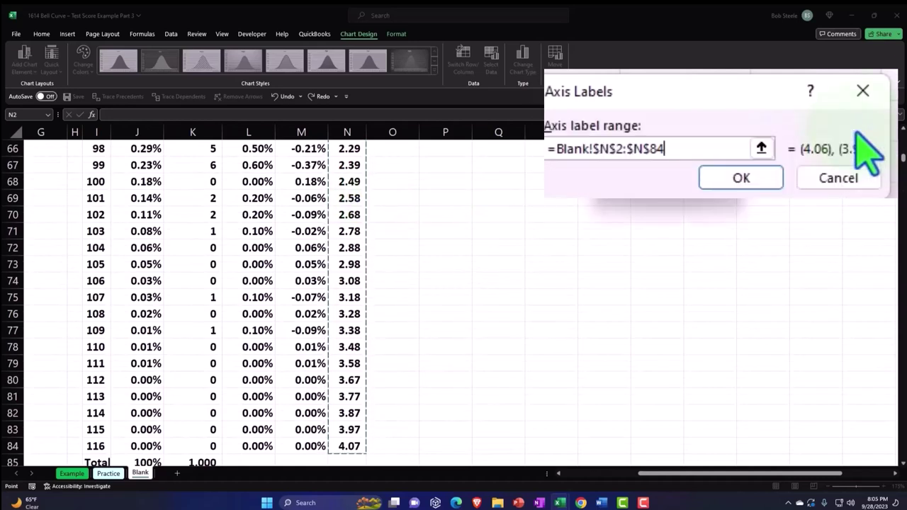
{"action": "left_click", "coordinate": [691, 185]}
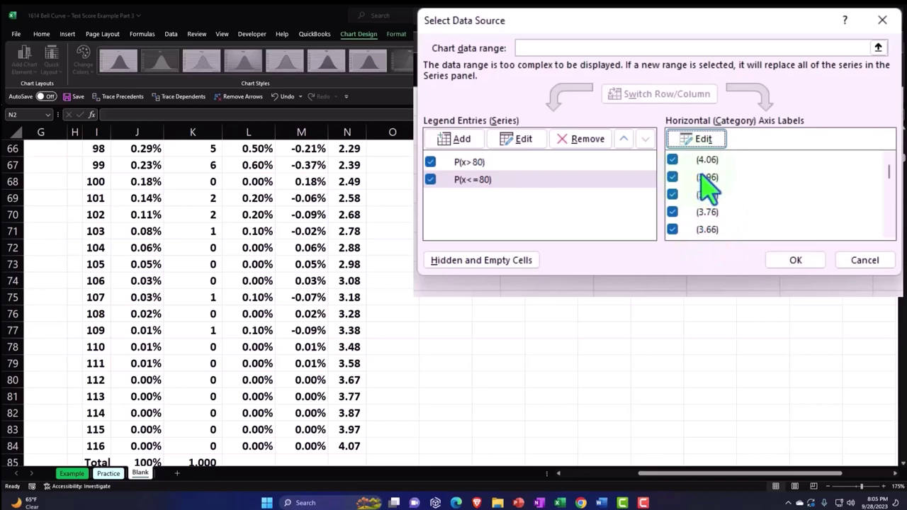
Apply the data source changes and reposition the chart
{"action": "left_click", "coordinate": [732, 239]}
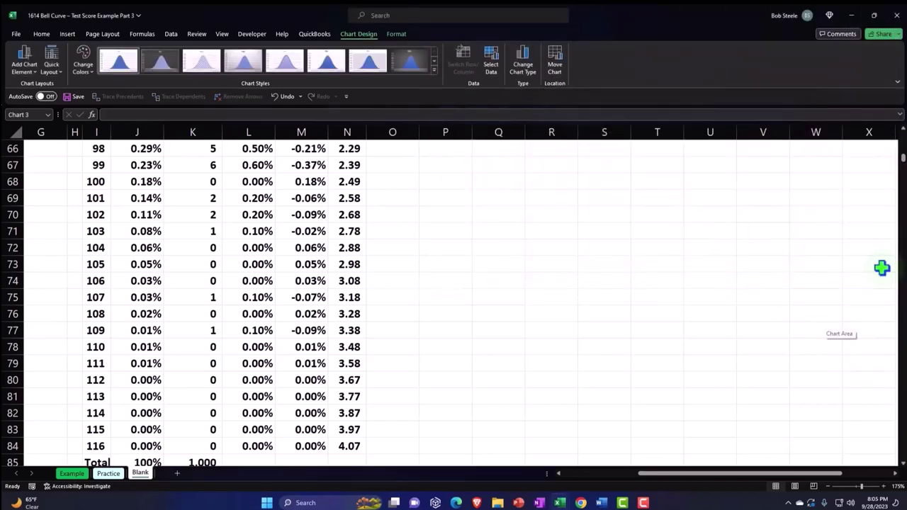
{"action": "scroll", "coordinate": [833, 337], "scroll_direction": "up", "scroll_amount": 20}
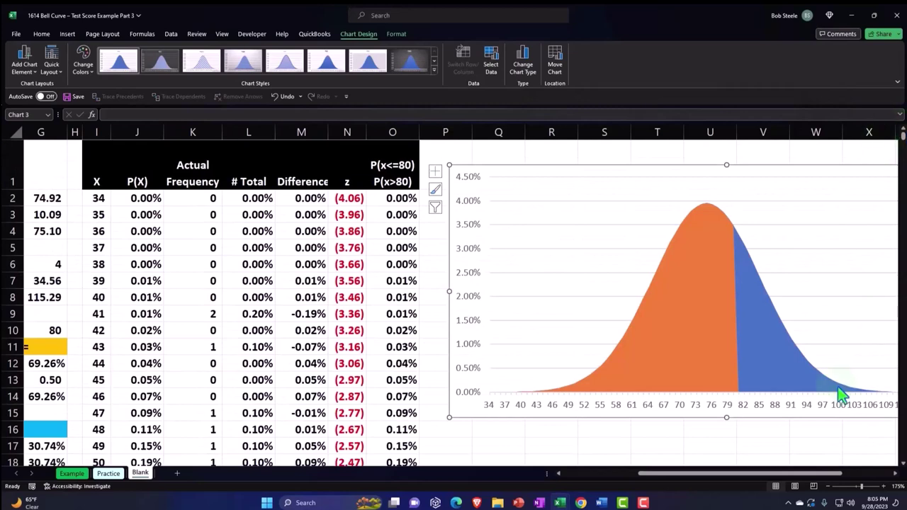
{"action": "left_click_drag", "start_coordinate": [749, 479], "coordinate": [814, 478]}
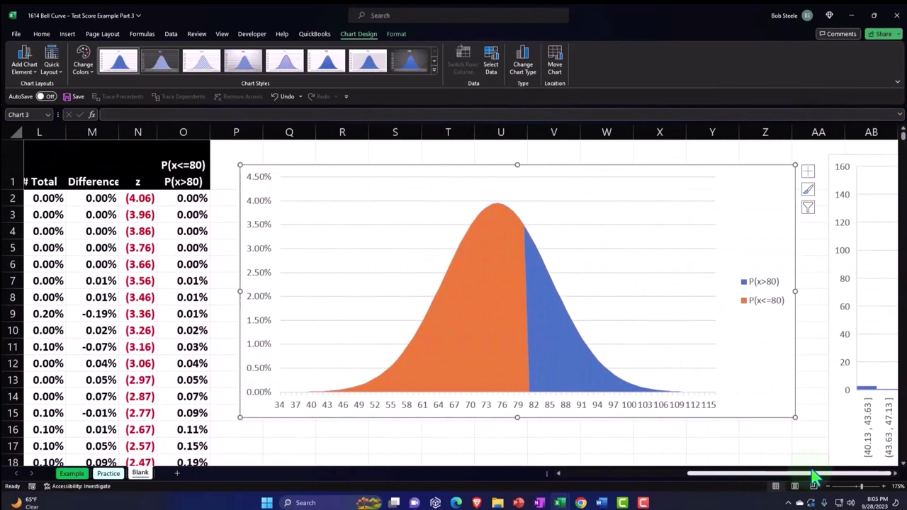
{"action": "left_click_drag", "start_coordinate": [370, 178], "coordinate": [348, 160]}
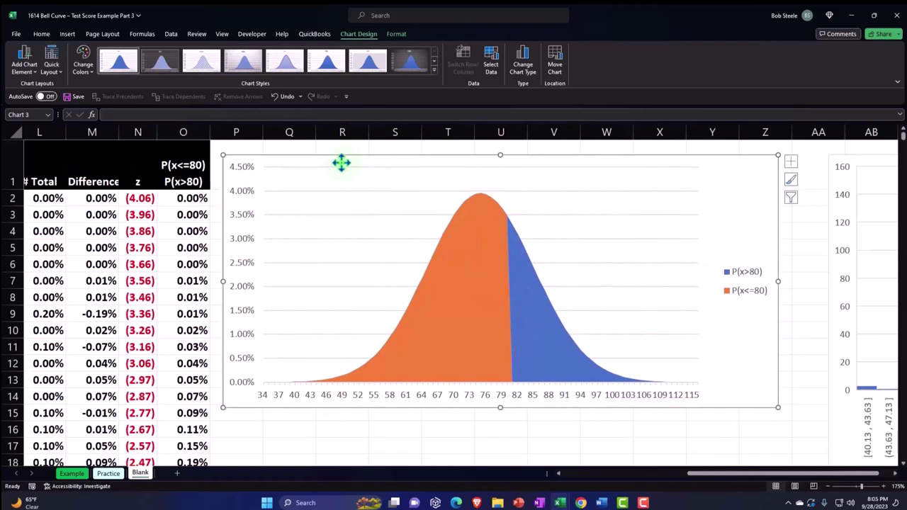
Show a secondary horizontal axis of z-scores, (4.06) to 3.97, along the chart top
{"action": "left_click", "coordinate": [792, 164]}
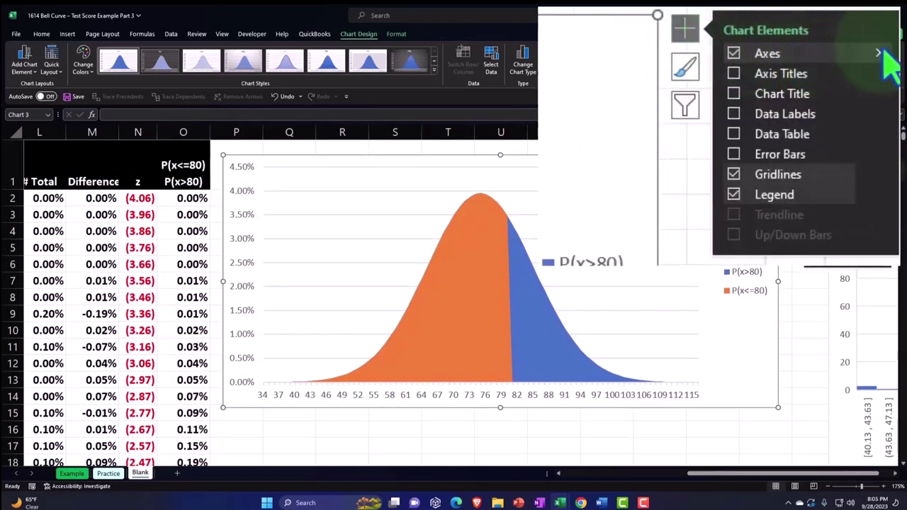
{"action": "left_click", "coordinate": [884, 54]}
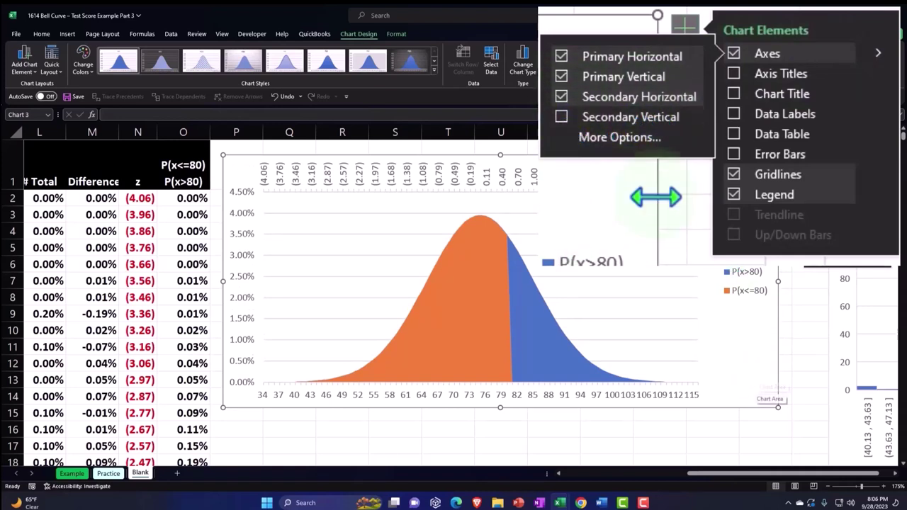
{"action": "left_click", "coordinate": [791, 165]}
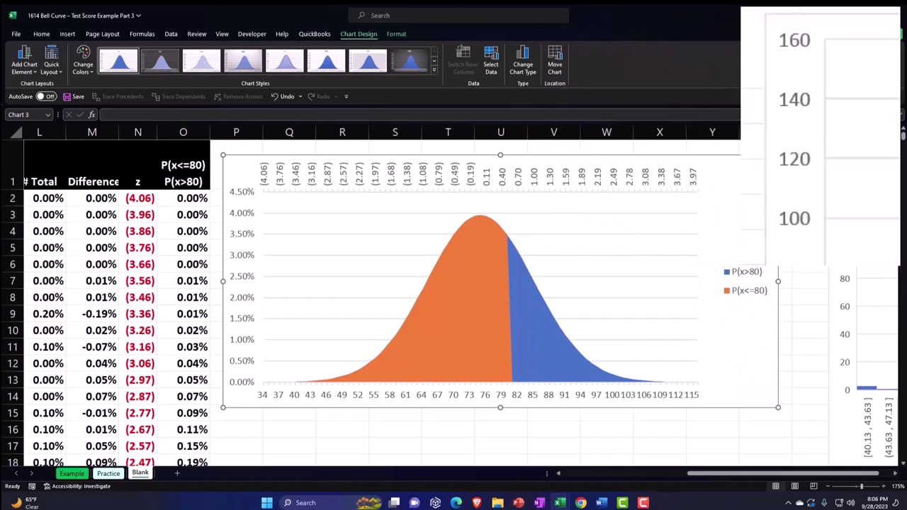
Set the z-score axis label position to Low so it sits under the score labels
{"action": "left_click", "coordinate": [545, 183]}
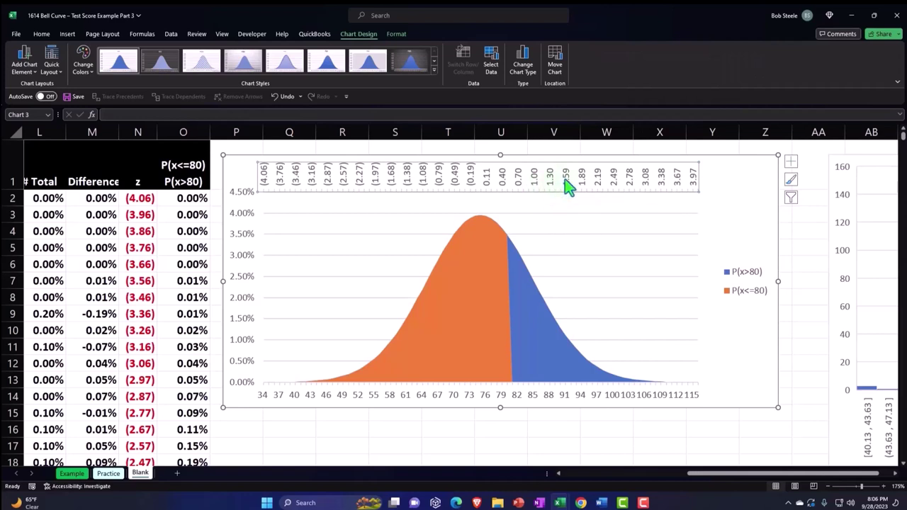
{"action": "double_click", "coordinate": [567, 184]}
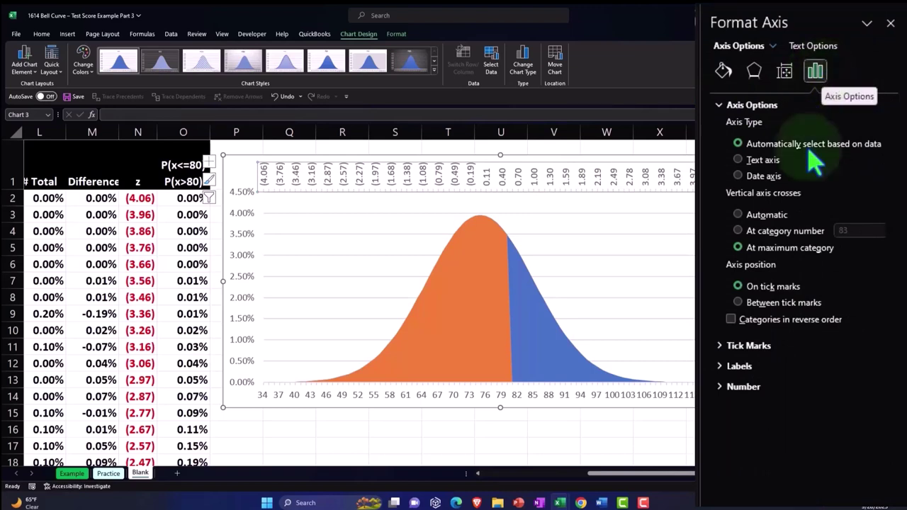
{"action": "left_click", "coordinate": [717, 374]}
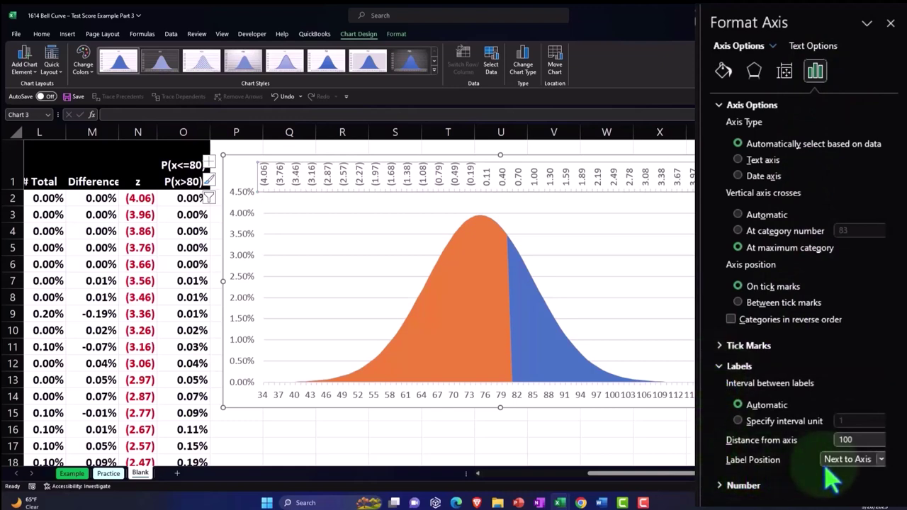
{"action": "left_click", "coordinate": [882, 460]}
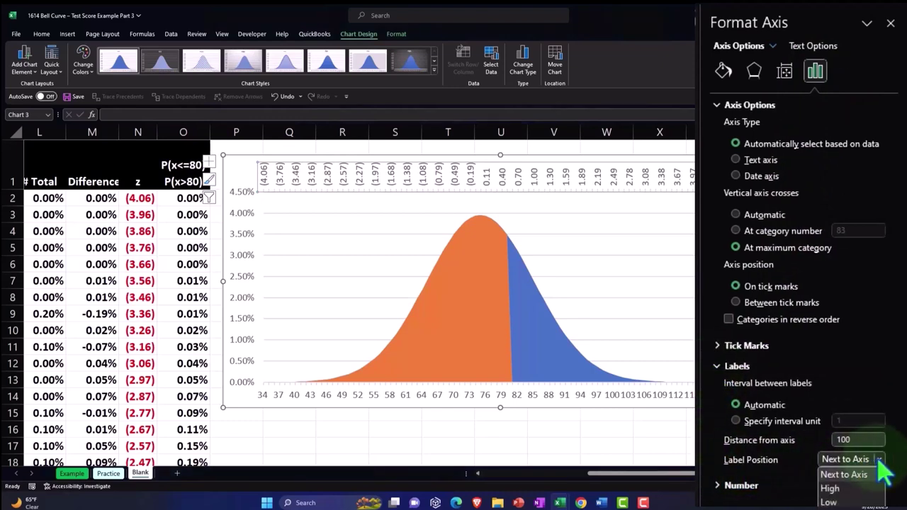
{"action": "left_click", "coordinate": [870, 503]}
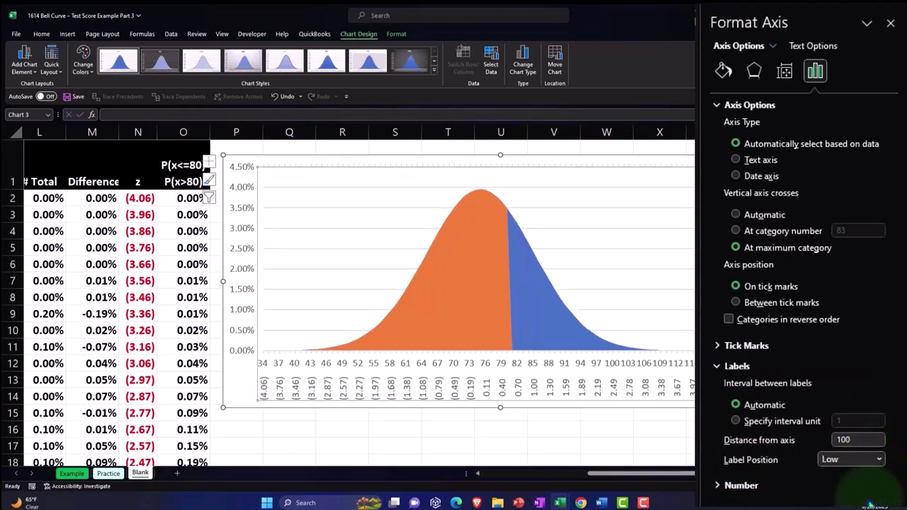
{"action": "left_click", "coordinate": [891, 24]}
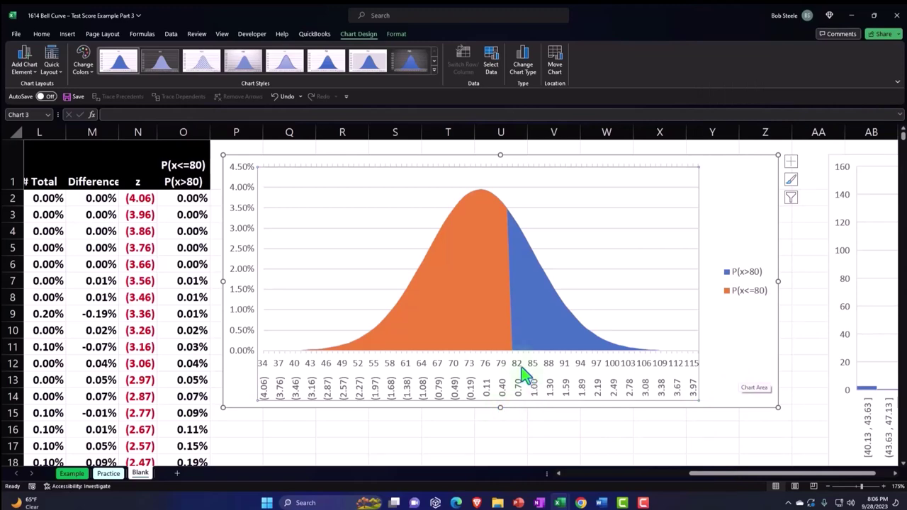
{"action": "left_click_drag", "start_coordinate": [713, 480], "coordinate": [632, 483]}
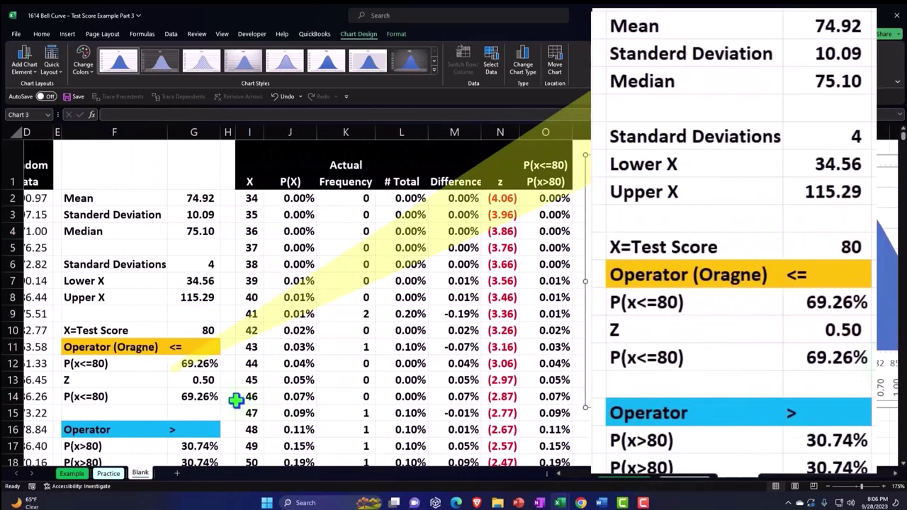
{"action": "left_click", "coordinate": [197, 379]}
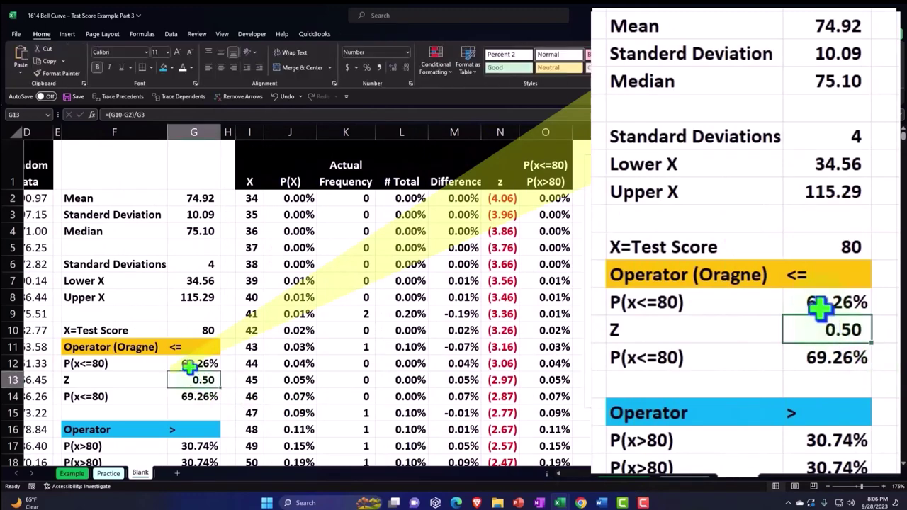
{"action": "left_click", "coordinate": [190, 363]}
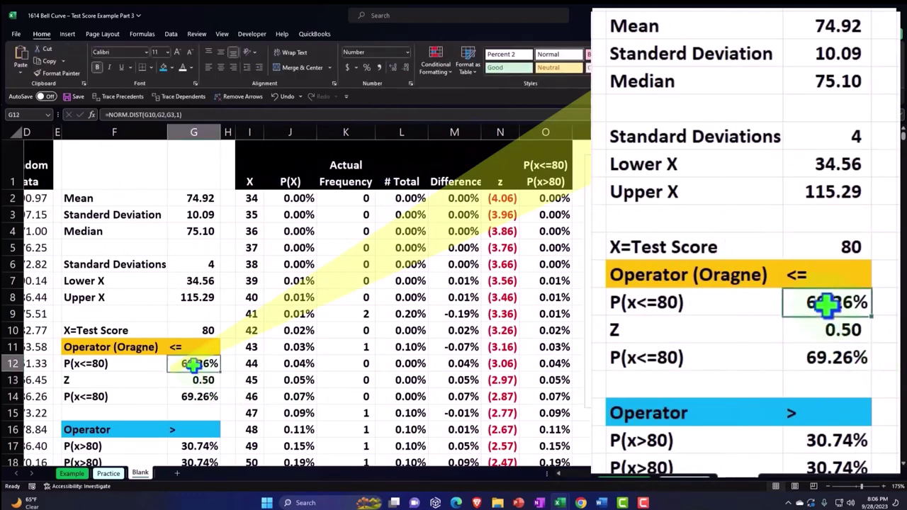
{"action": "left_click", "coordinate": [196, 333]}
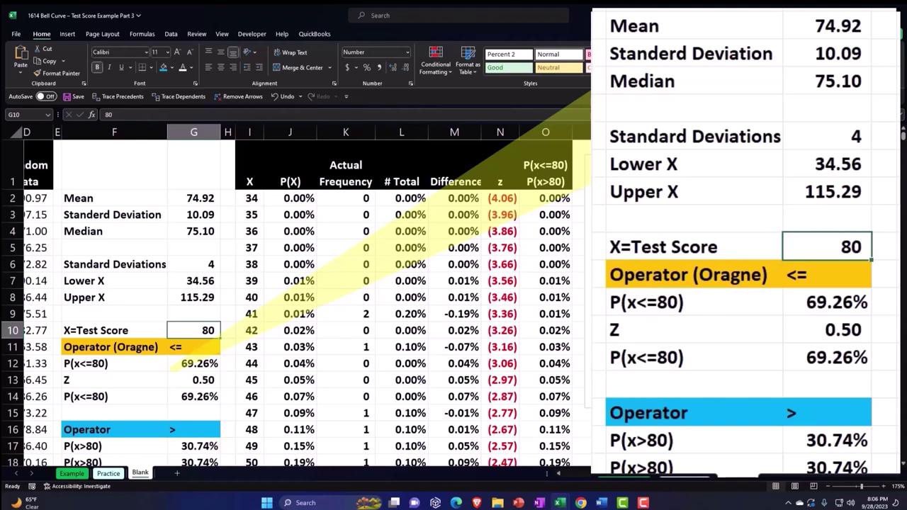
{"action": "left_click", "coordinate": [197, 380]}
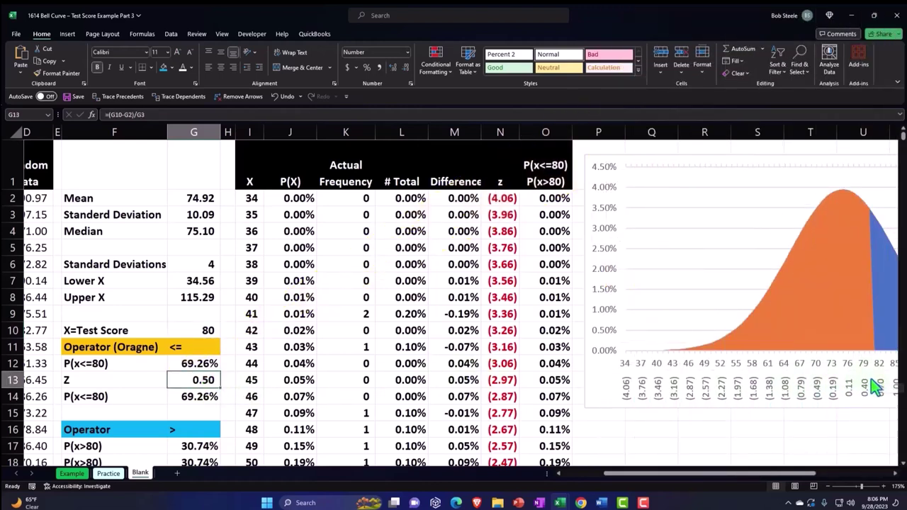
{"action": "left_click_drag", "start_coordinate": [816, 475], "coordinate": [864, 478]}
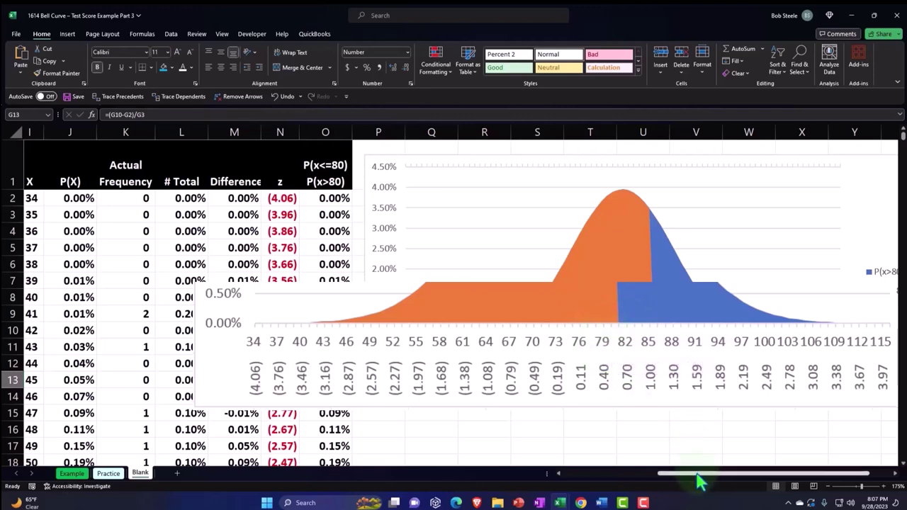
{"action": "left_click_drag", "start_coordinate": [702, 477], "coordinate": [710, 478]}
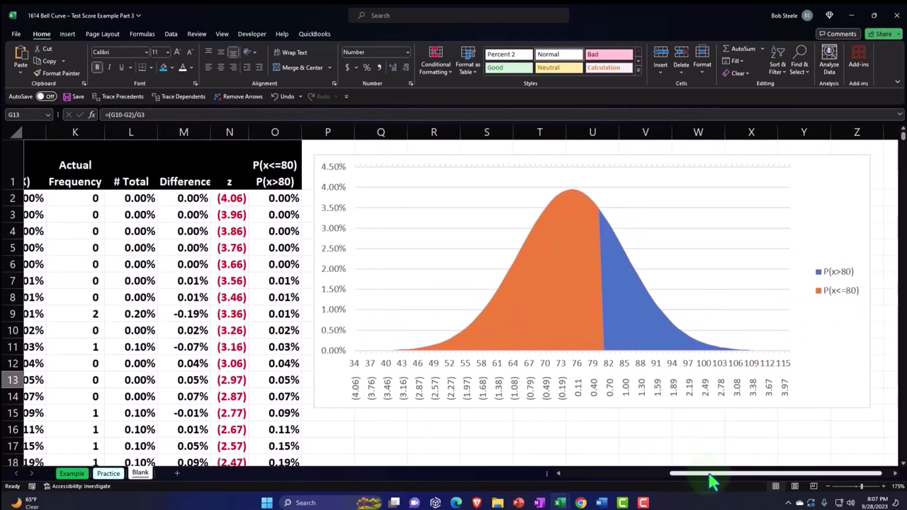
{"action": "left_click", "coordinate": [615, 395]}
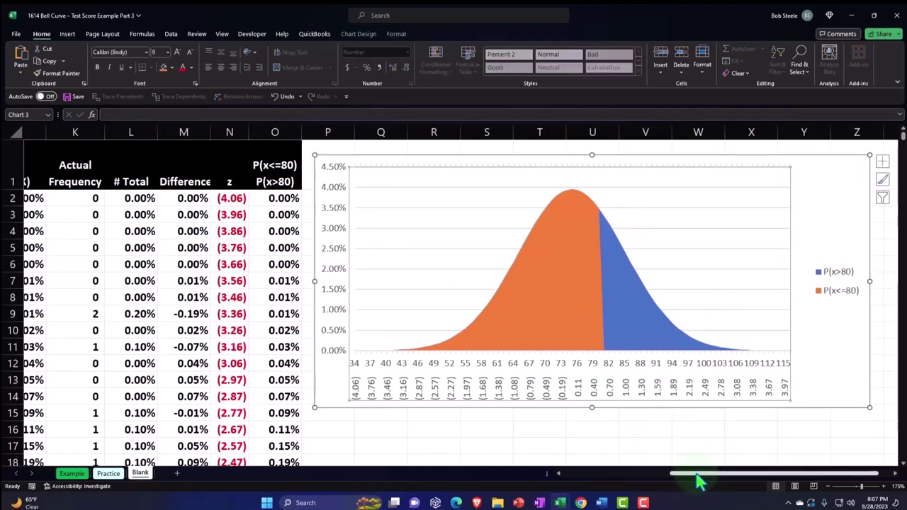
{"action": "left_click_drag", "start_coordinate": [699, 479], "coordinate": [633, 489]}
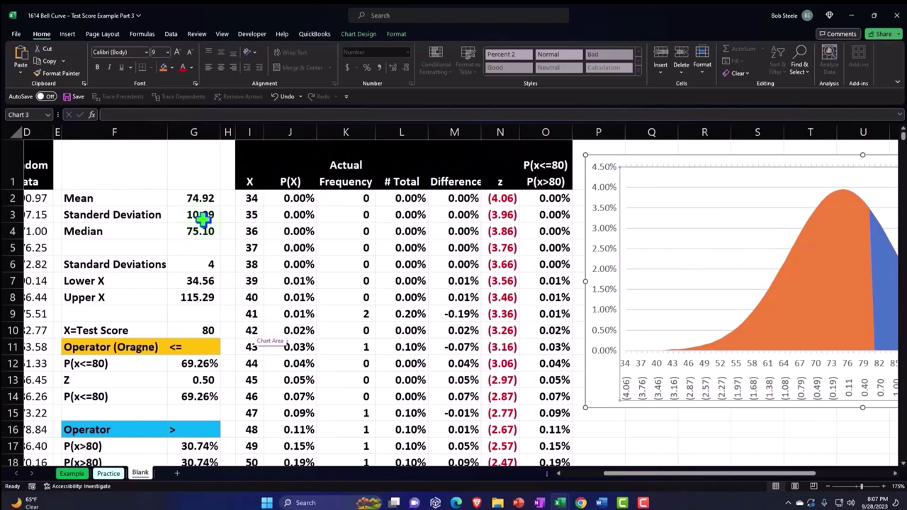
{"action": "left_click_drag", "start_coordinate": [684, 482], "coordinate": [751, 482]}
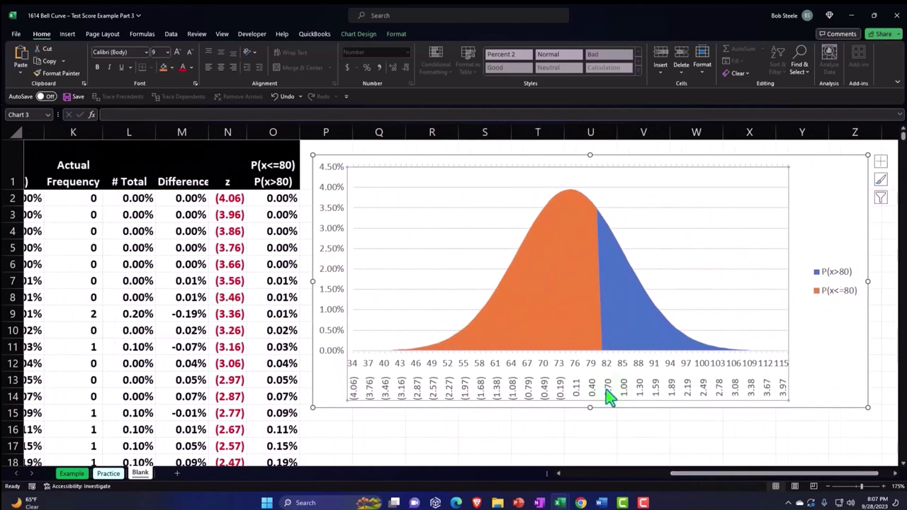
{"action": "left_click", "coordinate": [599, 368]}
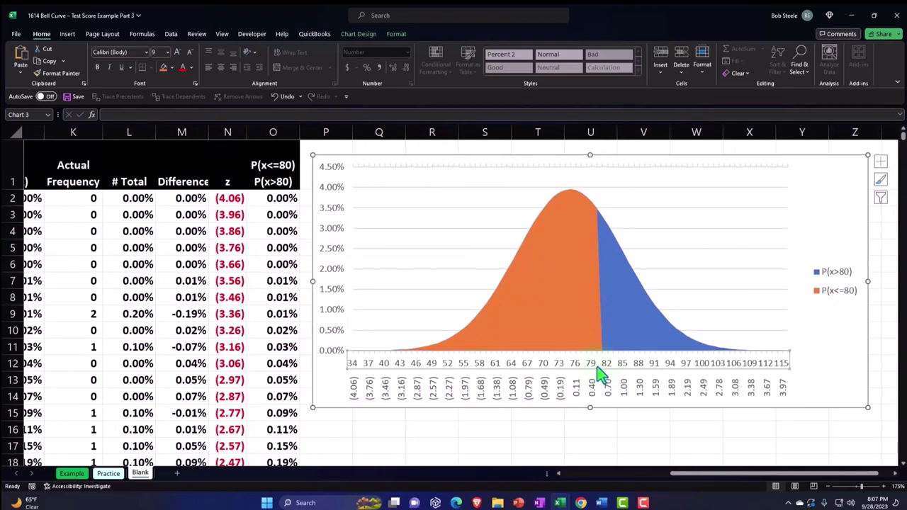
{"action": "double_click", "coordinate": [599, 375]}
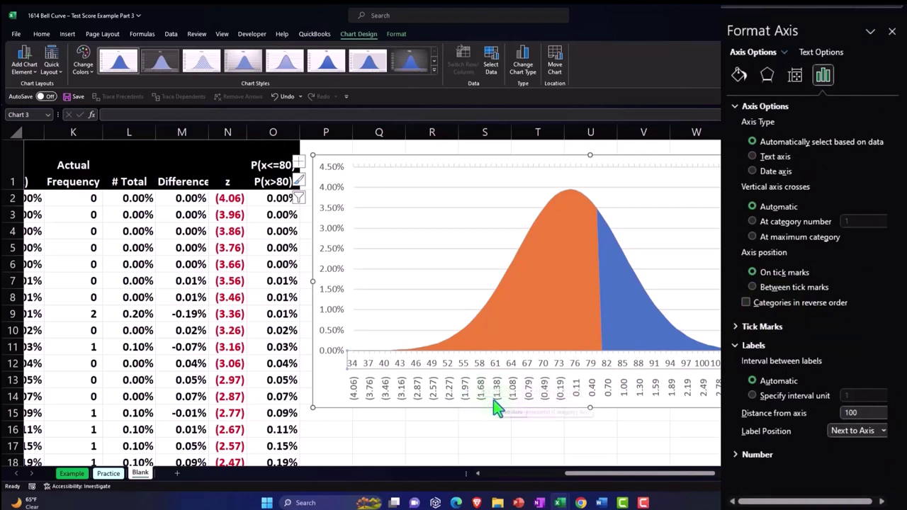
{"action": "left_click", "coordinate": [892, 31]}
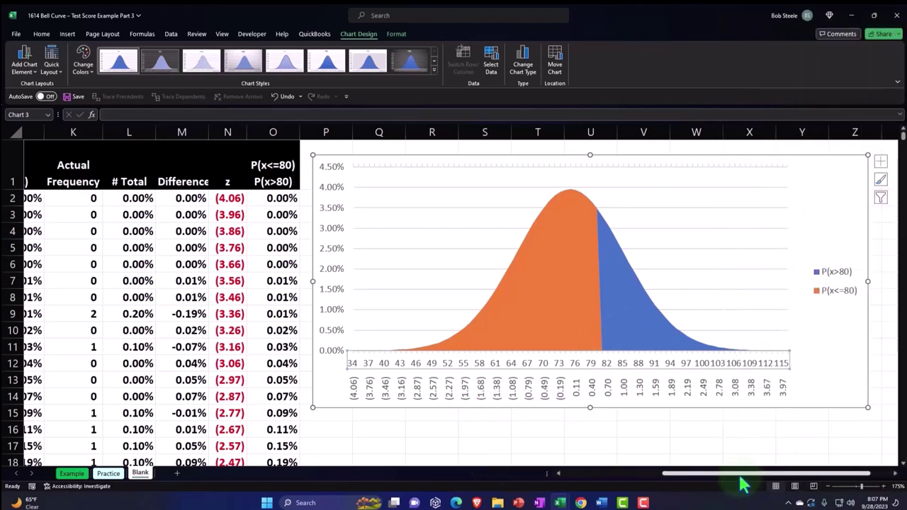
{"action": "left_click_drag", "start_coordinate": [743, 484], "coordinate": [669, 486]}
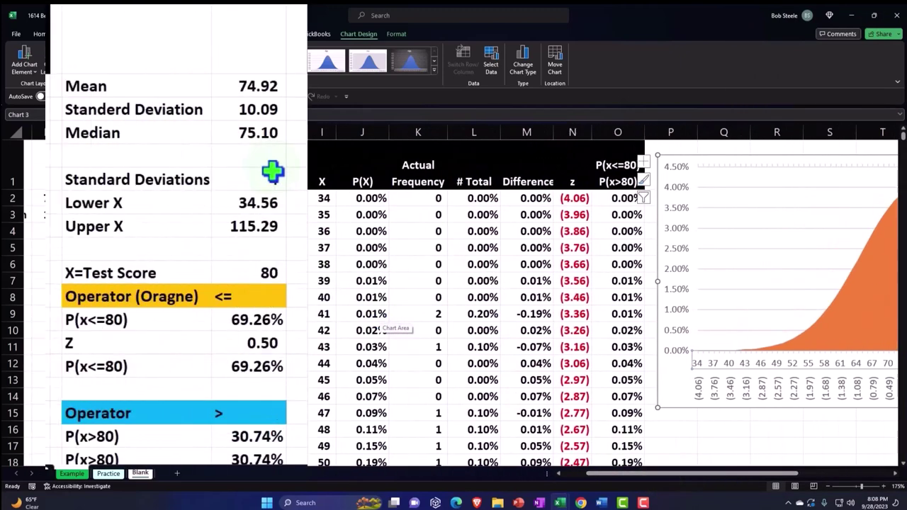
Change the test score in G10 to 60, giving P(x<=60) of 6.96%
{"action": "left_click", "coordinate": [256, 271]}
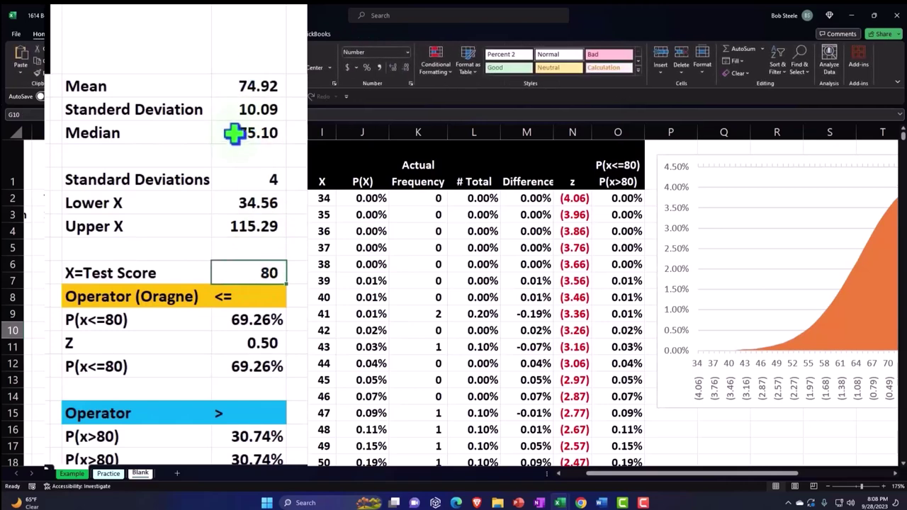
{"action": "scroll", "coordinate": [275, 301], "scroll_direction": "down", "scroll_amount": 1}
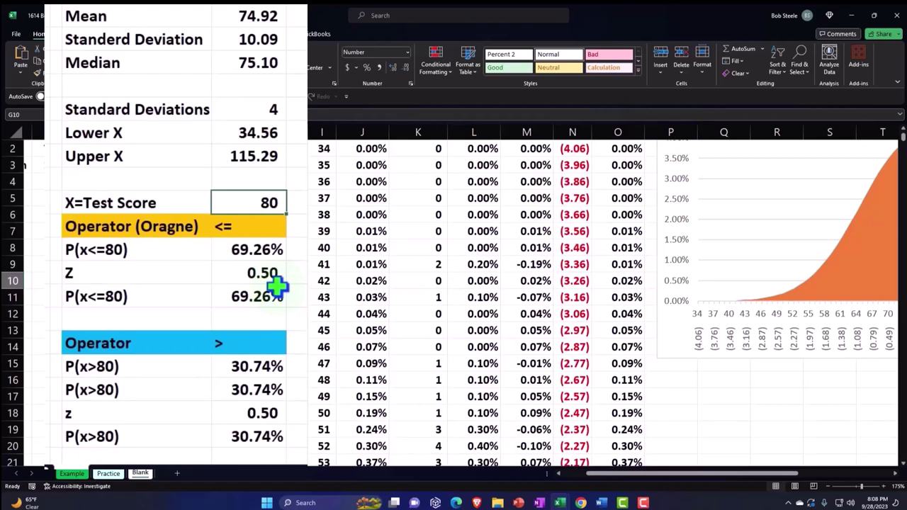
{"action": "type", "text": "60"}
{"action": "key", "text": "Return"}
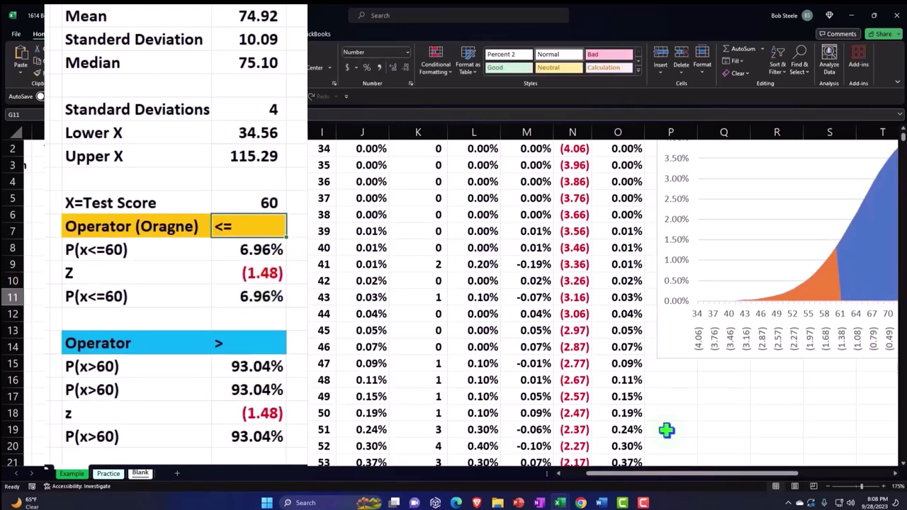
{"action": "left_click_drag", "start_coordinate": [732, 476], "coordinate": [811, 470]}
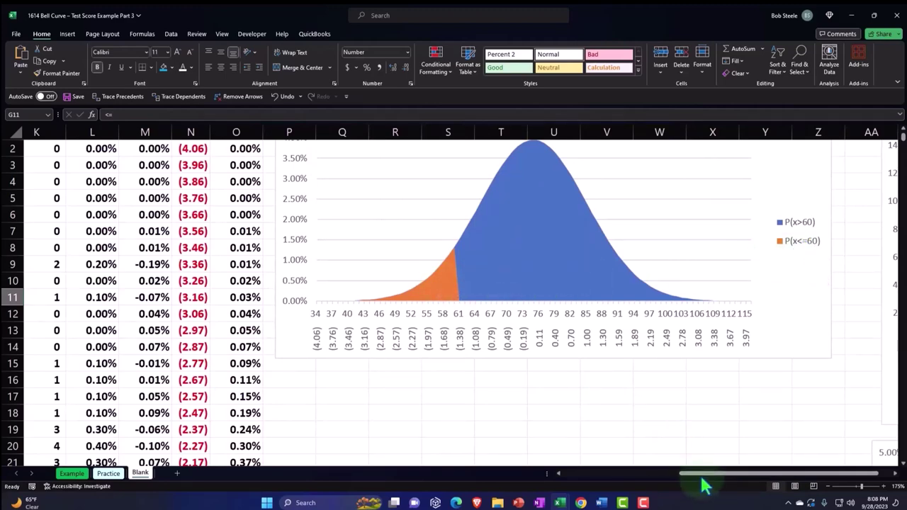
{"action": "left_click_drag", "start_coordinate": [704, 482], "coordinate": [595, 489]}
{"action": "left_click", "coordinate": [268, 381]}
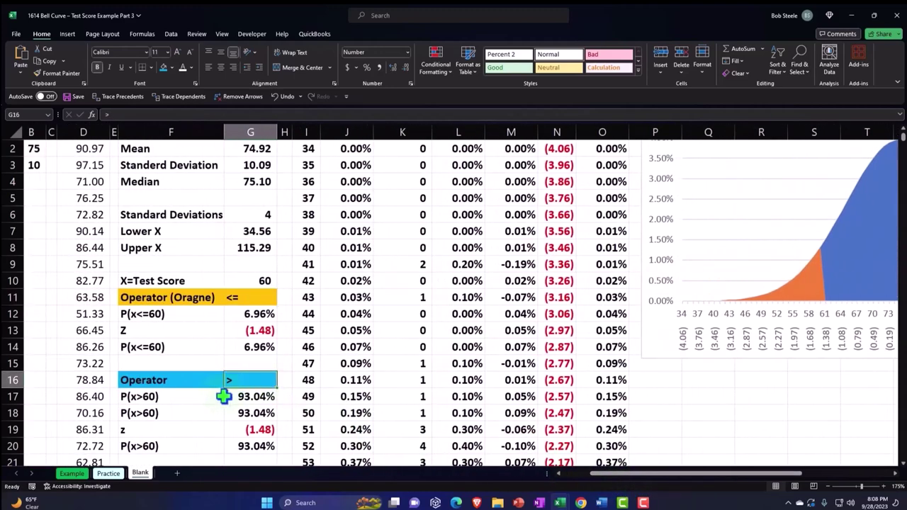
{"action": "left_click", "coordinate": [240, 399]}
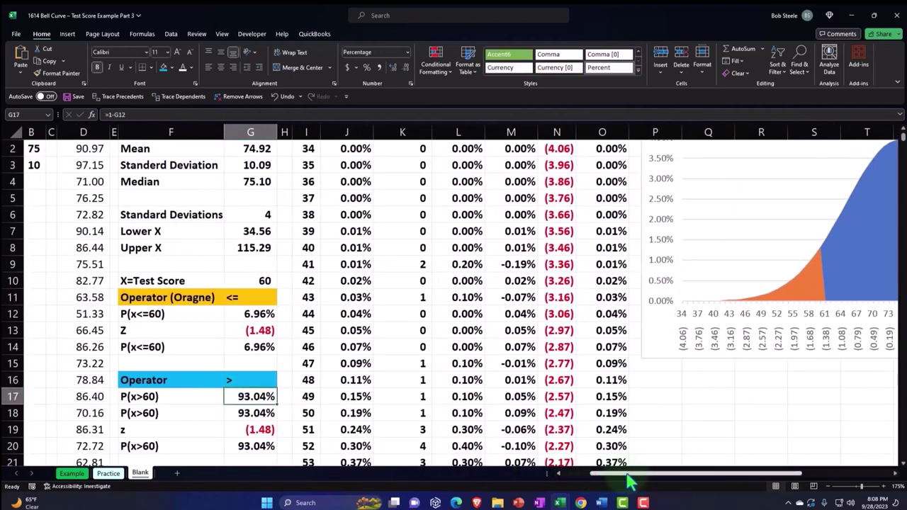
{"action": "mouse_move", "coordinate": [634, 478]}
{"action": "left_mouse_down"}
{"action": "mouse_move", "coordinate": [693, 488]}
{"action": "mouse_move", "coordinate": [633, 488]}
{"action": "left_mouse_up"}
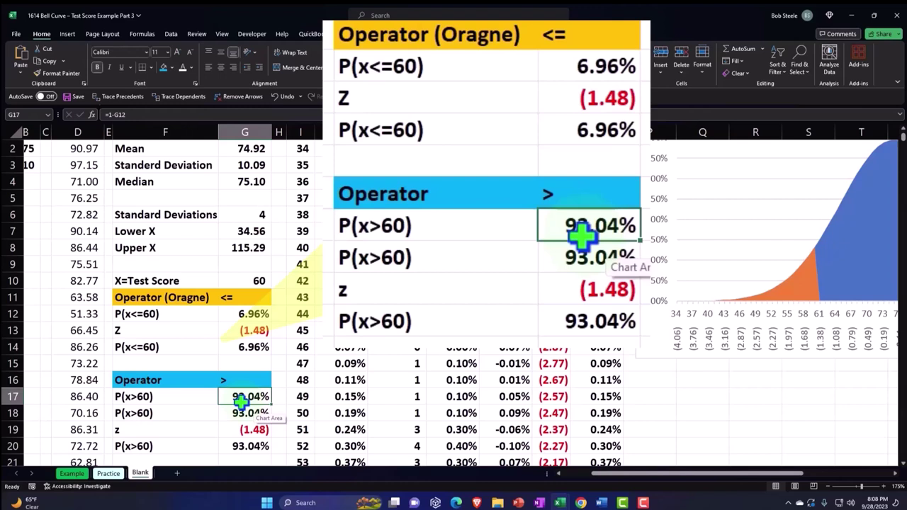
{"action": "left_click", "coordinate": [240, 332]}
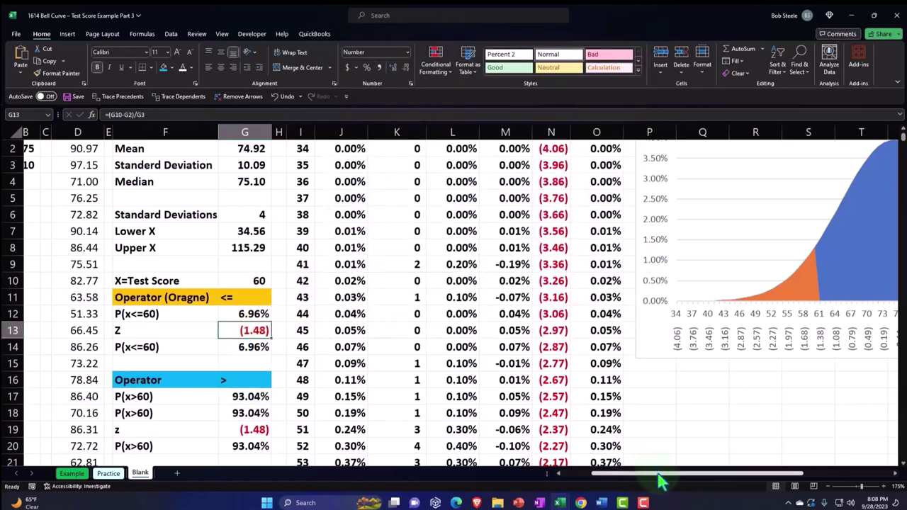
{"action": "left_click_drag", "start_coordinate": [658, 482], "coordinate": [735, 487]}
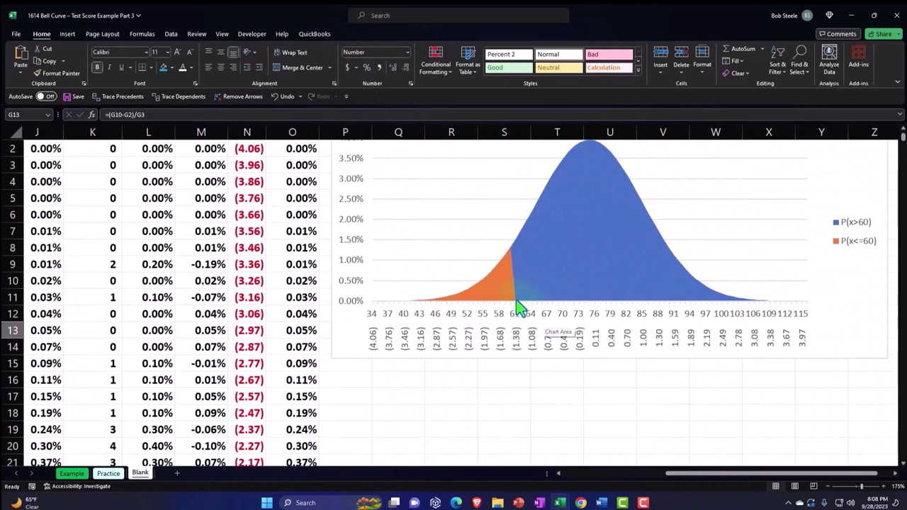
{"action": "mouse_move", "coordinate": [668, 482]}
{"action": "left_mouse_down"}
{"action": "mouse_move", "coordinate": [642, 488]}
{"action": "mouse_move", "coordinate": [658, 487]}
{"action": "left_mouse_up"}
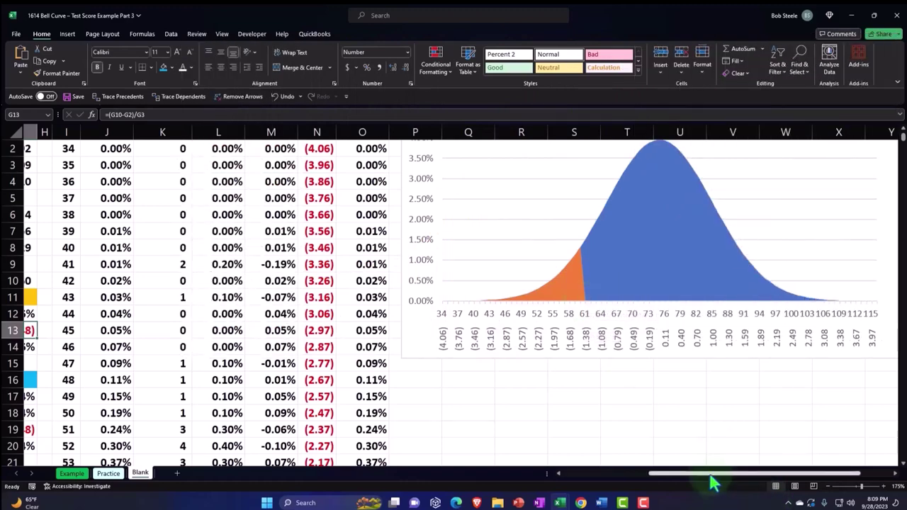
{"action": "left_click_drag", "start_coordinate": [712, 479], "coordinate": [660, 480]}
Enter 65 as the test score in G10, giving 16.28% below and 83.72% above
{"action": "left_click", "coordinate": [238, 282]}
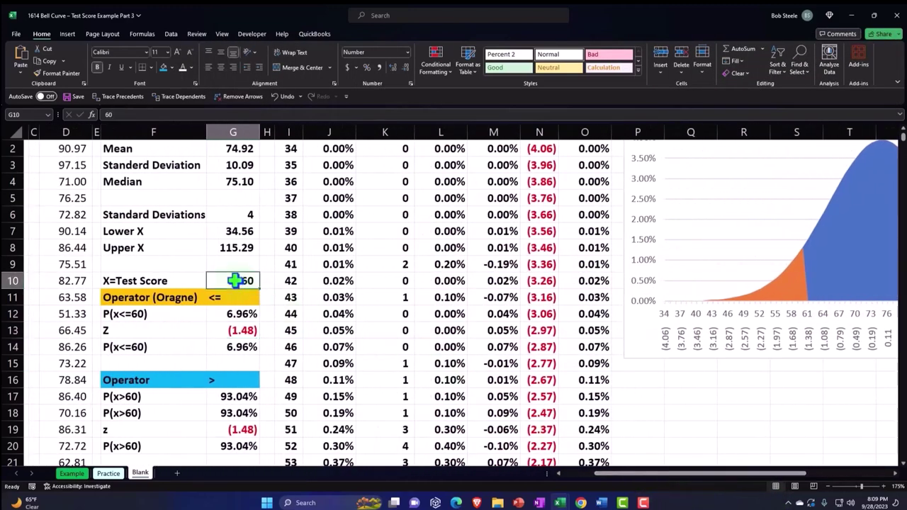
{"action": "type", "text": "65"}
{"action": "key", "text": "Return"}
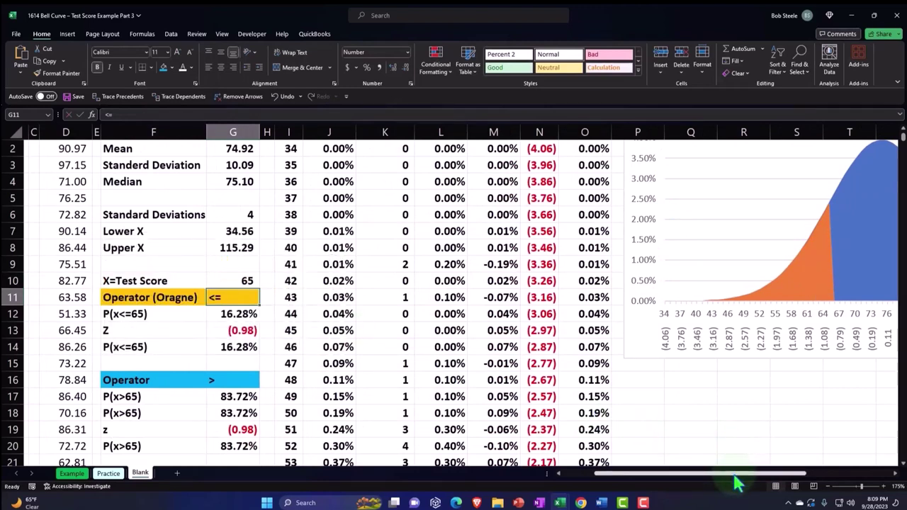
Enlarge the bell-curve chart toward the lower right and further left
{"action": "scroll", "coordinate": [737, 482], "scroll_direction": "right", "scroll_amount": 5}
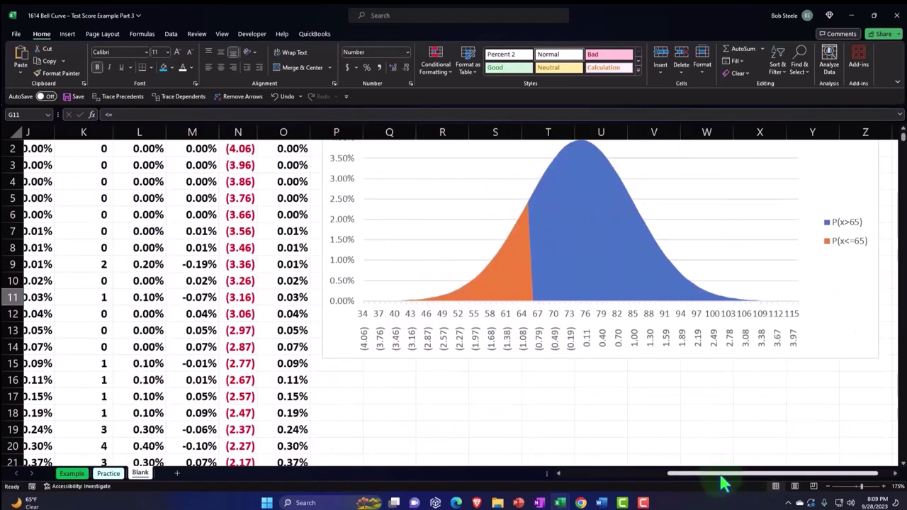
{"action": "scroll", "coordinate": [730, 486], "scroll_direction": "right", "scroll_amount": 1}
{"action": "left_click", "coordinate": [822, 355]}
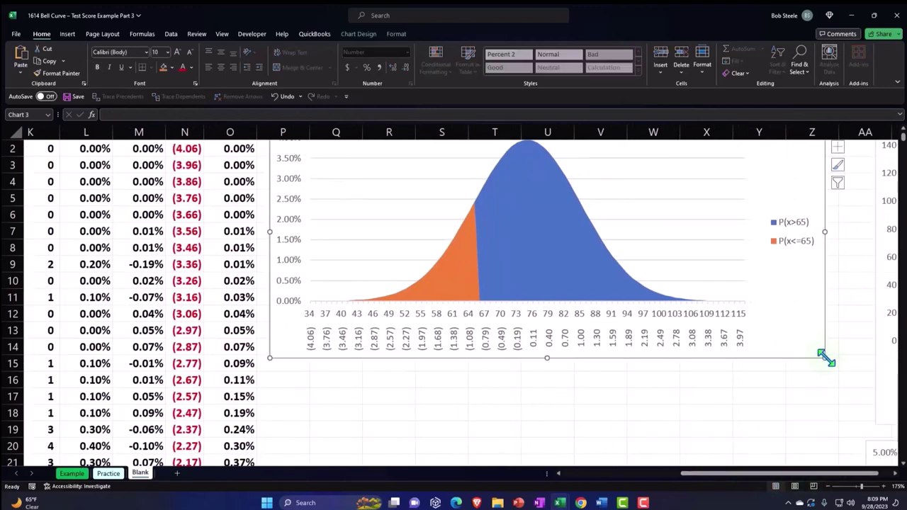
{"action": "left_click_drag", "start_coordinate": [823, 355], "coordinate": [857, 382]}
{"action": "left_click_drag", "start_coordinate": [269, 383], "coordinate": [46, 431]}
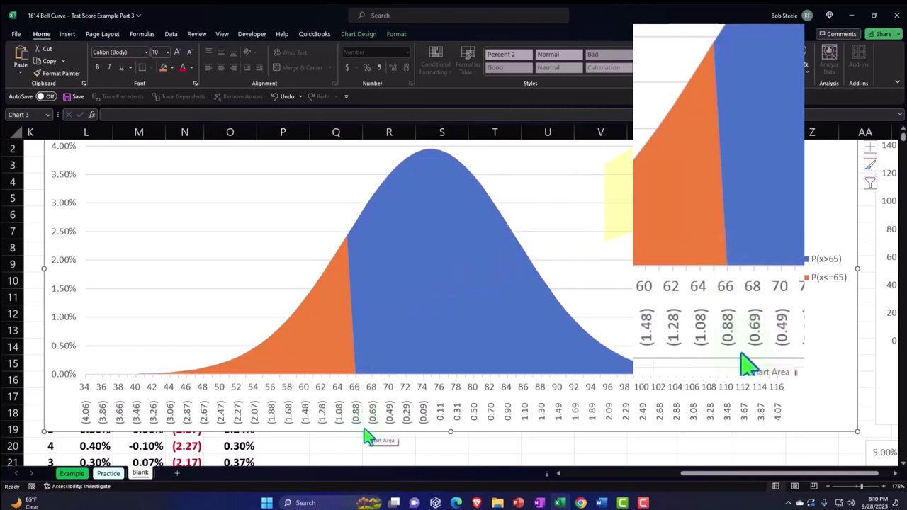
{"action": "scroll", "coordinate": [367, 435], "scroll_direction": "left", "scroll_amount": 3}
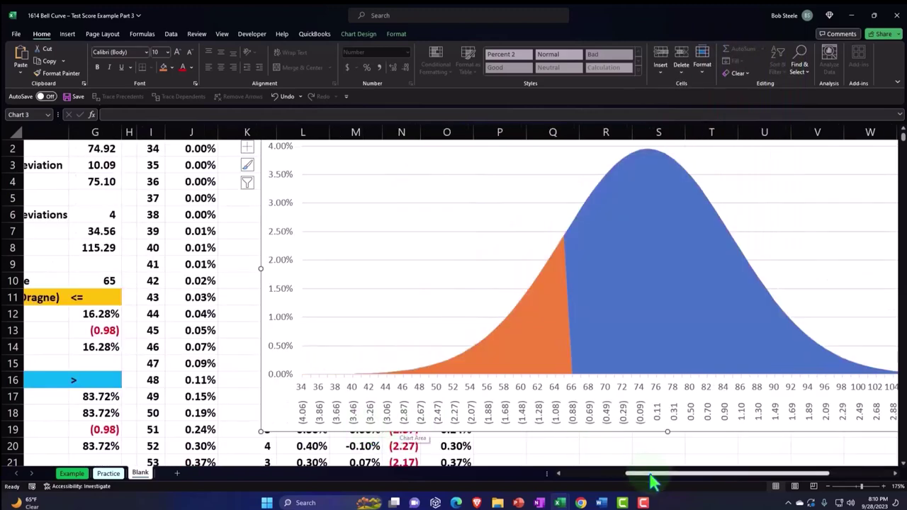
Set the test score in G10 to 90, so P(x<=90) reads 93.24%
{"action": "left_click_drag", "start_coordinate": [648, 478], "coordinate": [606, 482]}
{"action": "left_click", "coordinate": [271, 285]}
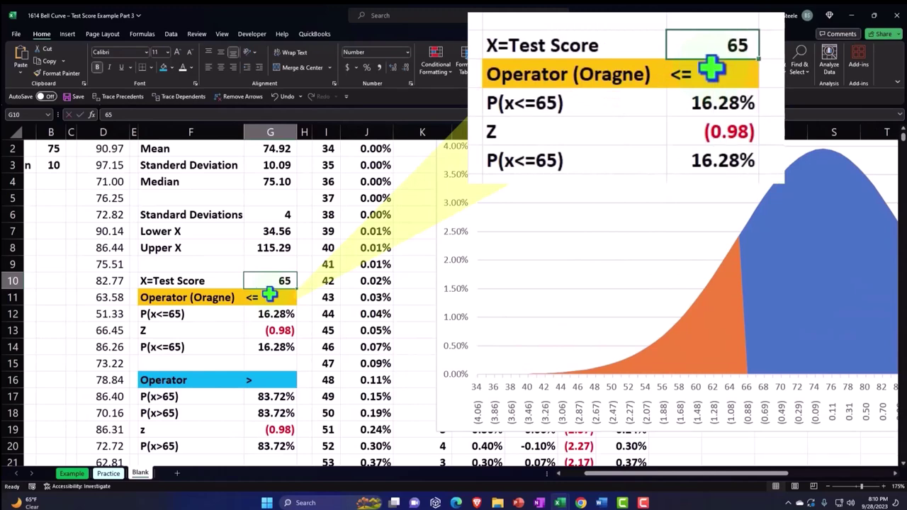
{"action": "type", "text": "90"}
{"action": "key", "text": "Return"}
{"action": "left_click_drag", "start_coordinate": [637, 476], "coordinate": [746, 480]}
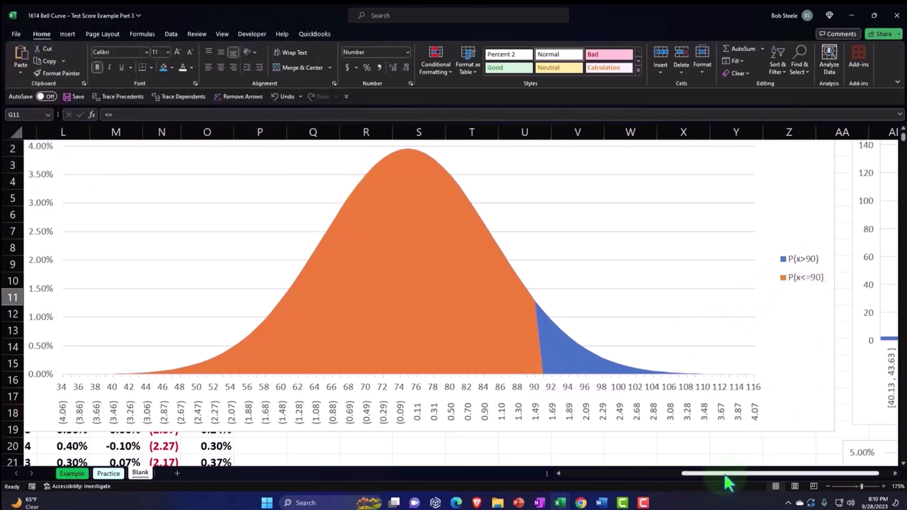
Inspect the z-score formula and the greater-than operator label
{"action": "left_click_drag", "start_coordinate": [726, 482], "coordinate": [643, 494]}
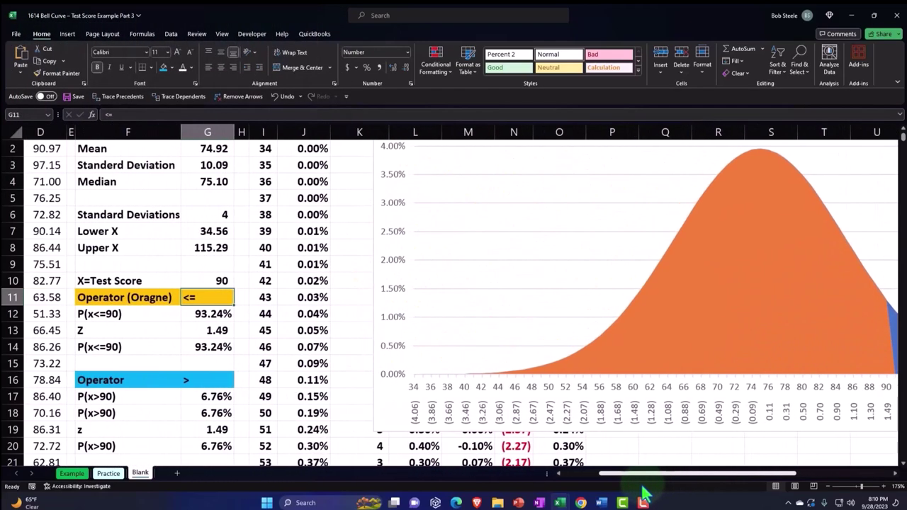
{"action": "left_click", "coordinate": [213, 332]}
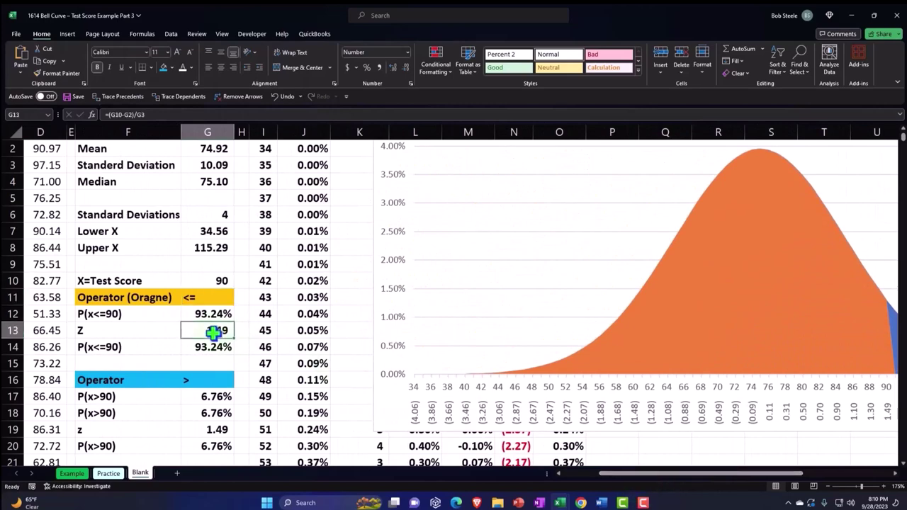
{"action": "left_click_drag", "start_coordinate": [660, 484], "coordinate": [713, 486]}
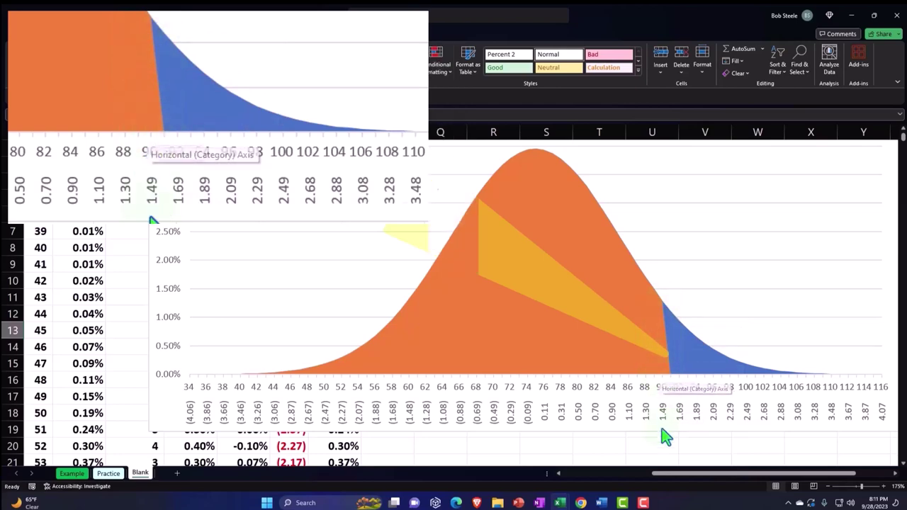
{"action": "left_click_drag", "start_coordinate": [681, 480], "coordinate": [602, 489]}
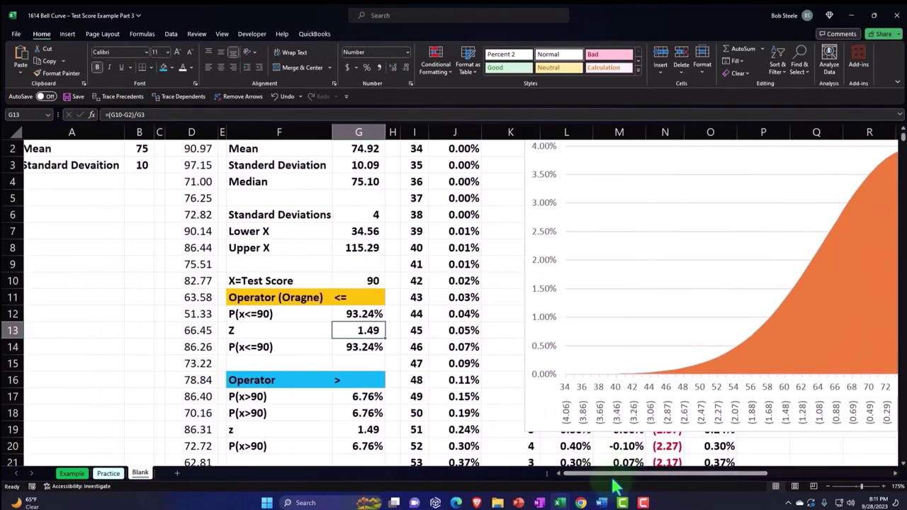
{"action": "left_click", "coordinate": [338, 382]}
{"action": "scroll", "coordinate": [346, 383], "scroll_direction": "down", "scroll_amount": 3}
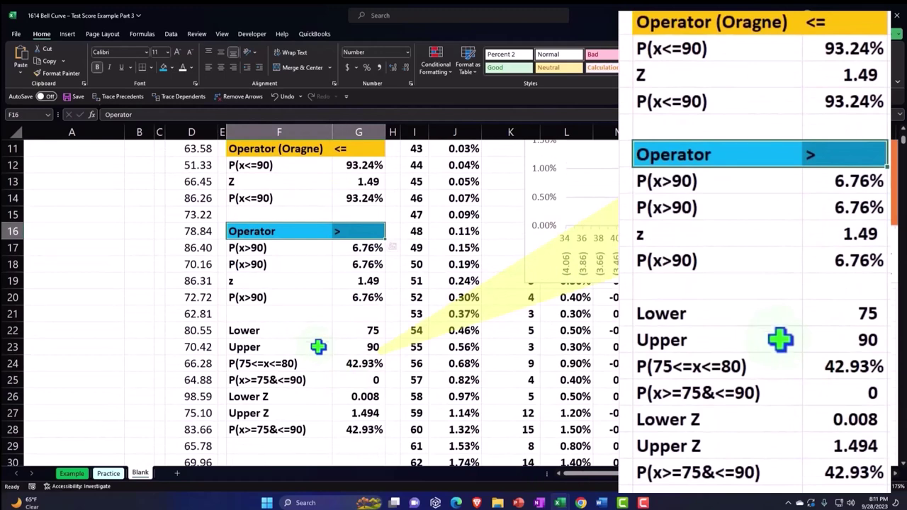
{"action": "scroll", "coordinate": [383, 381], "scroll_direction": "up", "scroll_amount": 3}
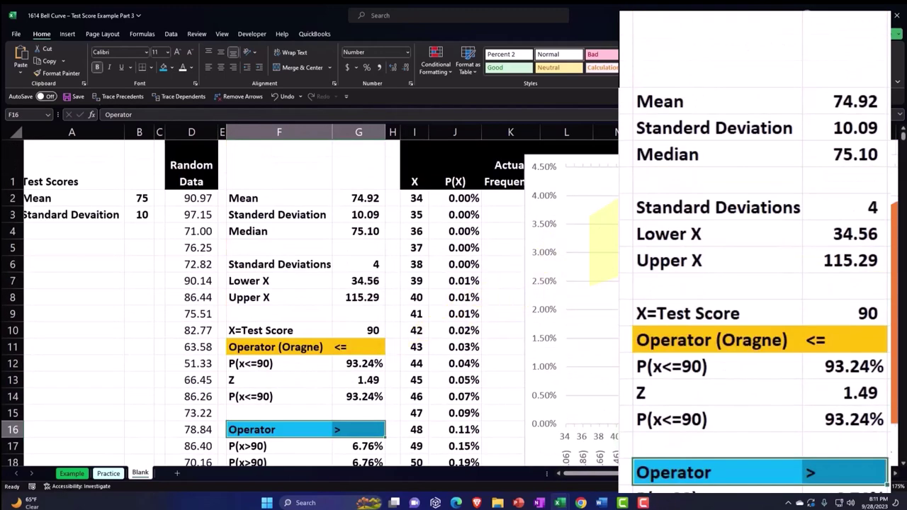
{"action": "left_click_drag", "start_coordinate": [634, 474], "coordinate": [743, 478]}
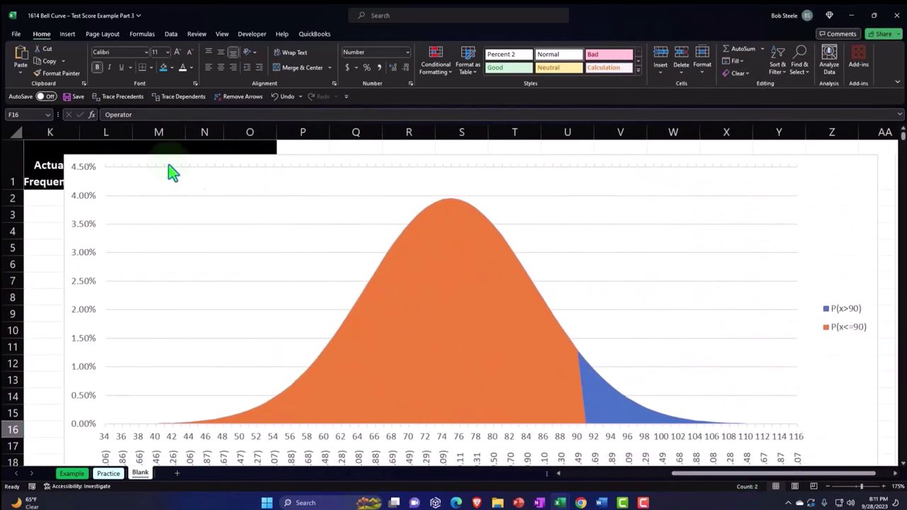
Move the bell-curve chart right to column P and shrink it to end near column Y
{"action": "left_click_drag", "start_coordinate": [148, 166], "coordinate": [379, 151]}
{"action": "left_click_drag", "start_coordinate": [689, 474], "coordinate": [703, 473]}
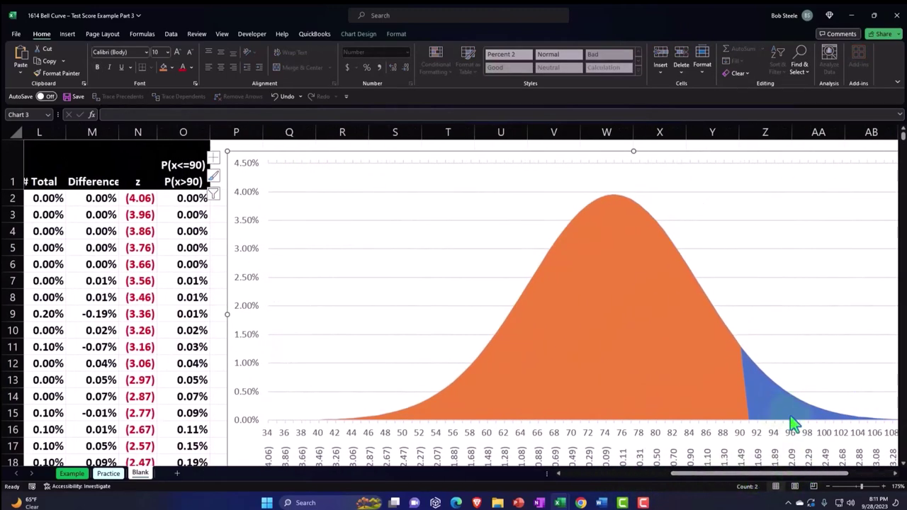
{"action": "scroll", "coordinate": [819, 436], "scroll_direction": "down", "scroll_amount": 1}
{"action": "left_click", "coordinate": [894, 475]}
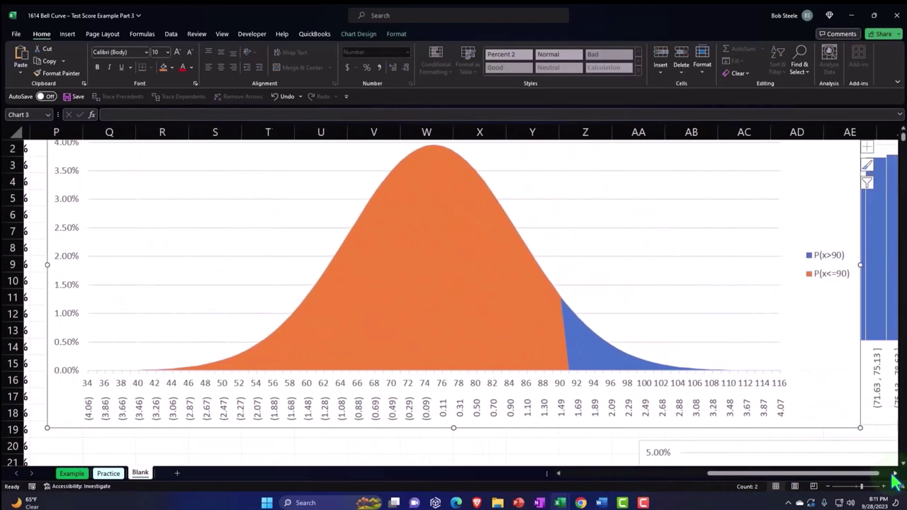
{"action": "left_click", "coordinate": [894, 474]}
{"action": "left_click_drag", "start_coordinate": [749, 432], "coordinate": [438, 392]}
Give the Random Data column D2:D1001 a light blue fill and all borders
{"action": "left_click_drag", "start_coordinate": [756, 476], "coordinate": [121, 405]}
{"action": "left_click", "coordinate": [61, 279]}
{"action": "scroll", "coordinate": [73, 284], "scroll_direction": "up", "scroll_amount": 1}
{"action": "left_click", "coordinate": [194, 111]}
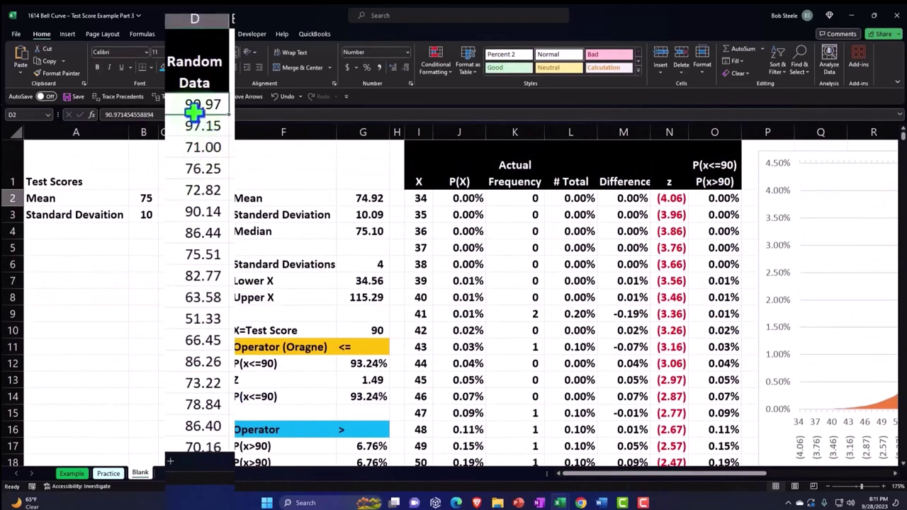
{"action": "key", "text": "ctrl+shift+Down"}
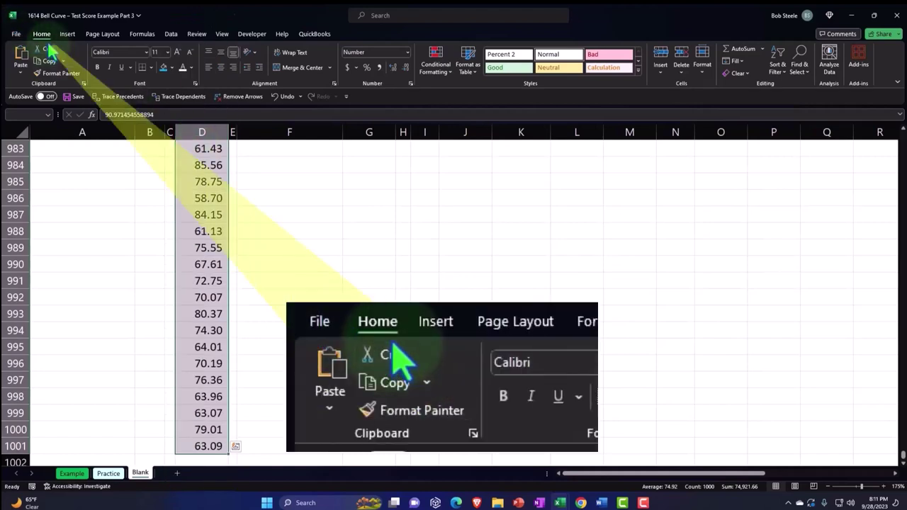
{"action": "left_click", "coordinate": [171, 67]}
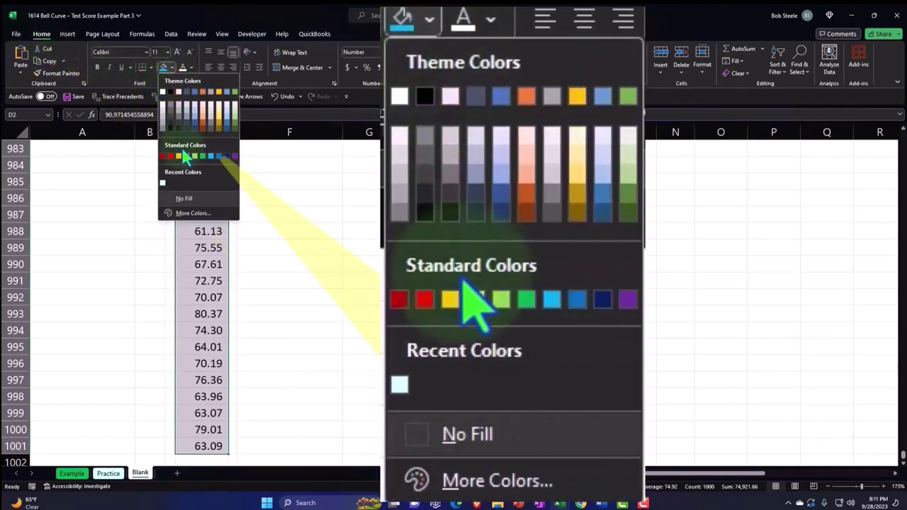
{"action": "left_click", "coordinate": [180, 215]}
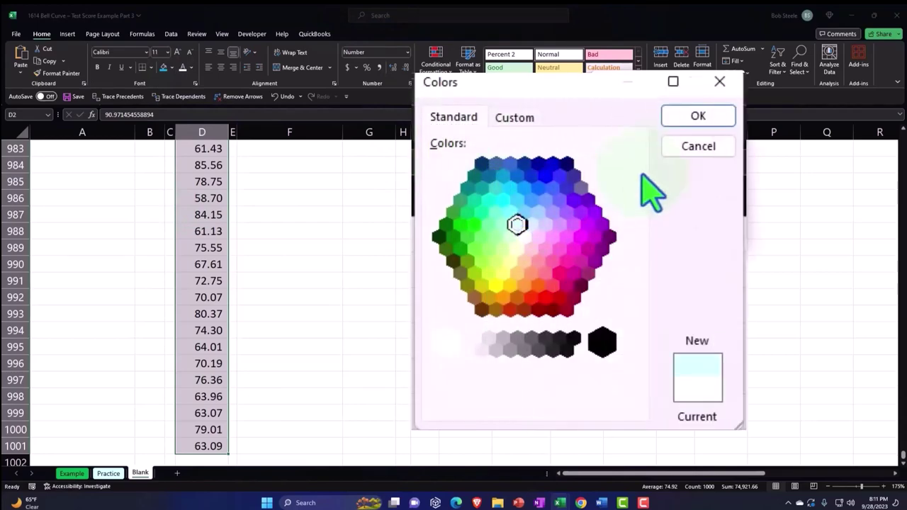
{"action": "left_click", "coordinate": [698, 116]}
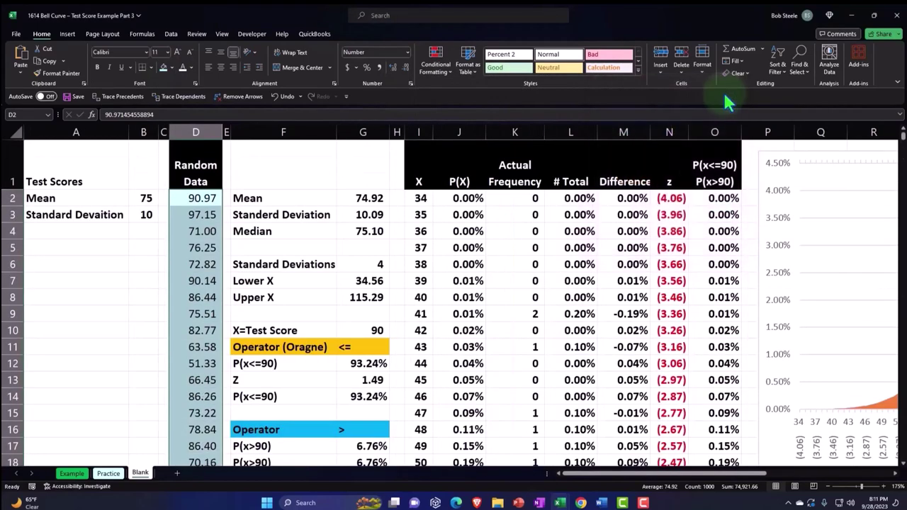
{"action": "left_click", "coordinate": [151, 67]}
{"action": "left_click", "coordinate": [163, 163]}
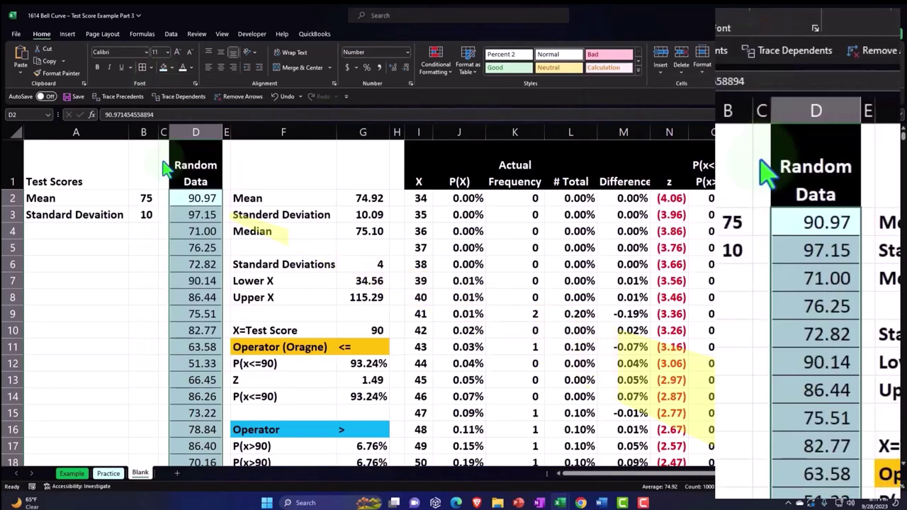
Fill the statistics block F2:G10 and result rows F12:G14 light blue
{"action": "left_click_drag", "start_coordinate": [239, 196], "coordinate": [363, 327]}
{"action": "left_click", "coordinate": [163, 67]}
{"action": "left_click_drag", "start_coordinate": [290, 364], "coordinate": [345, 392]}
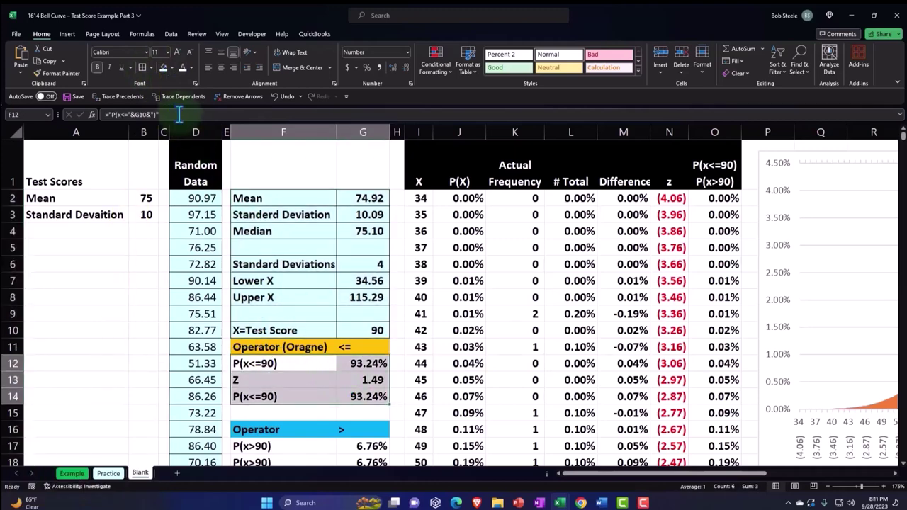
{"action": "left_click", "coordinate": [163, 67]}
{"action": "left_click", "coordinate": [330, 347]}
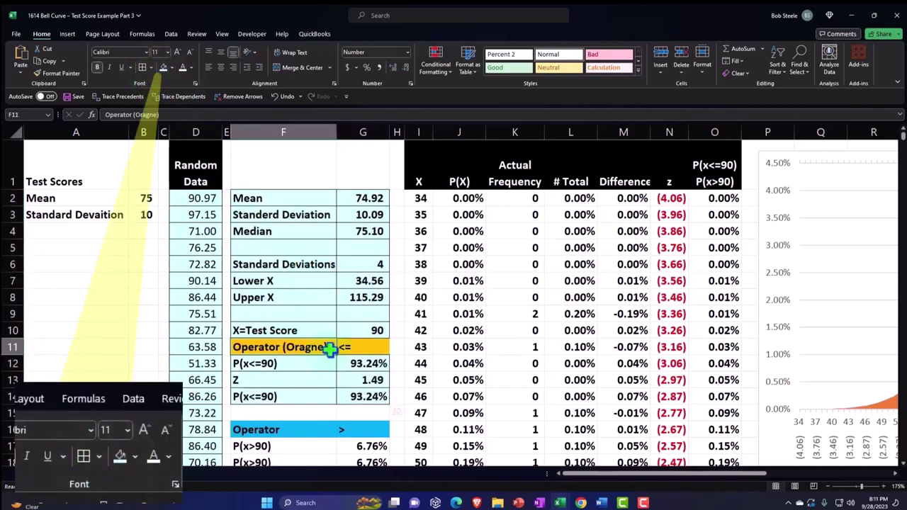
{"action": "left_click_drag", "start_coordinate": [330, 348], "coordinate": [347, 346]}
Add borders and light blue fill to the lower results block F17:G28
{"action": "scroll", "coordinate": [304, 294], "scroll_direction": "down", "scroll_amount": 2}
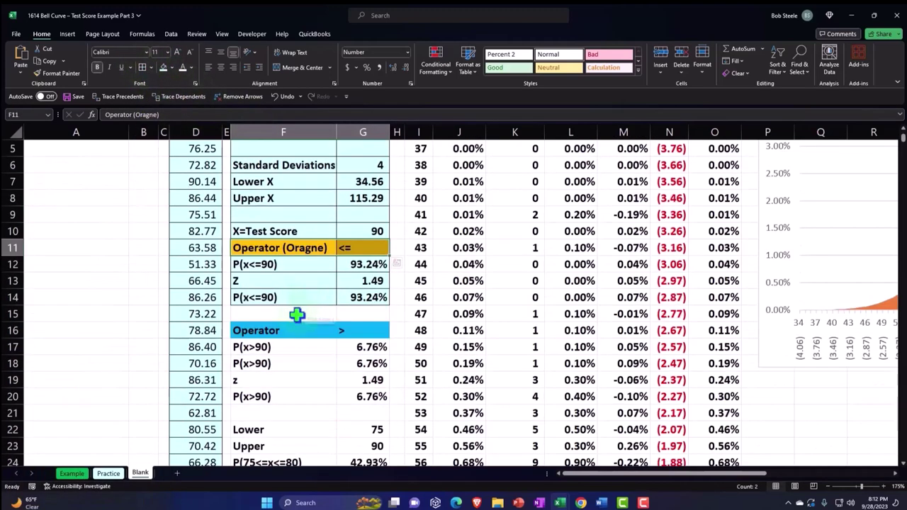
{"action": "left_click_drag", "start_coordinate": [274, 347], "coordinate": [348, 330]}
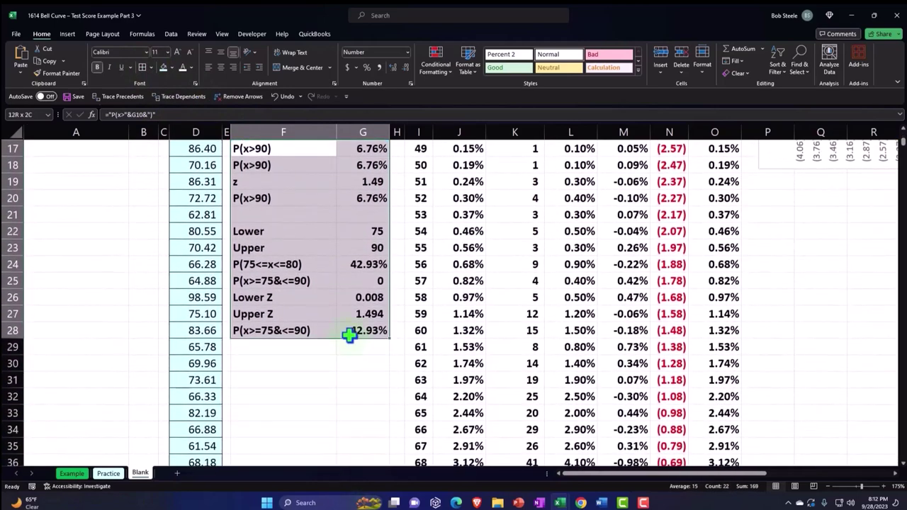
{"action": "left_click", "coordinate": [143, 68]}
{"action": "left_click", "coordinate": [163, 69]}
{"action": "scroll", "coordinate": [324, 253], "scroll_direction": "up", "scroll_amount": 1}
{"action": "left_click_drag", "start_coordinate": [298, 182], "coordinate": [340, 182]}
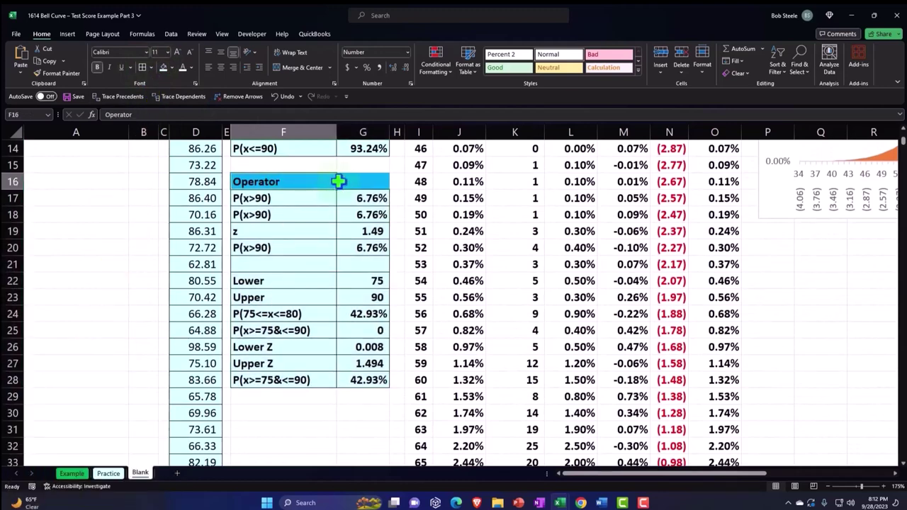
Apply all borders to the X table from I2 out to column O and the Total row
{"action": "scroll", "coordinate": [427, 285], "scroll_direction": "up", "scroll_amount": 5}
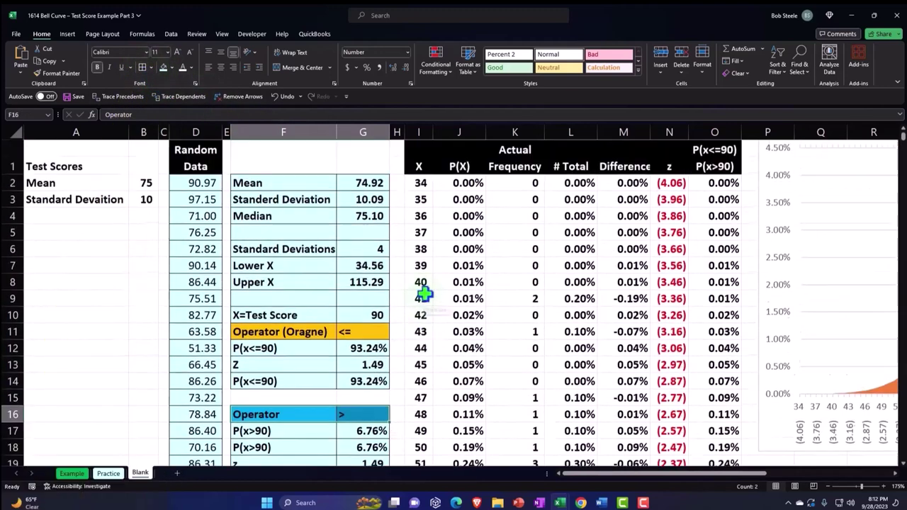
{"action": "left_click", "coordinate": [424, 199]}
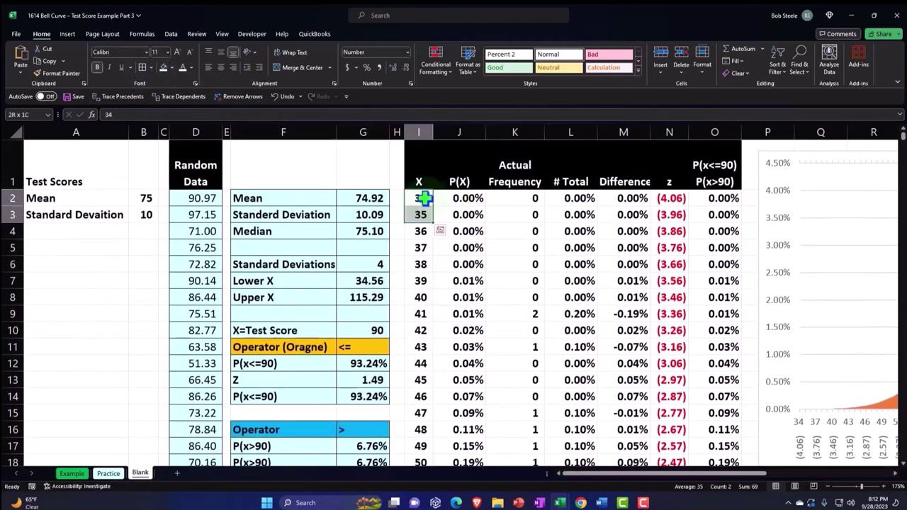
{"action": "left_click", "coordinate": [424, 199]}
{"action": "key", "text": "shift+Right"}
{"action": "key", "text": "shift+Right"}
{"action": "key", "text": "shift+Right"}
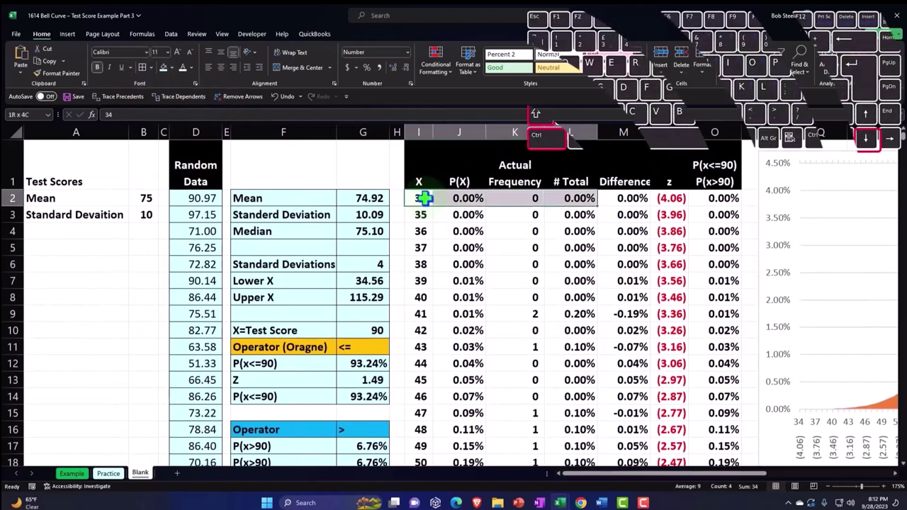
{"action": "key", "text": "ctrl+shift+Right"}
{"action": "key", "text": "ctrl+shift+Down"}
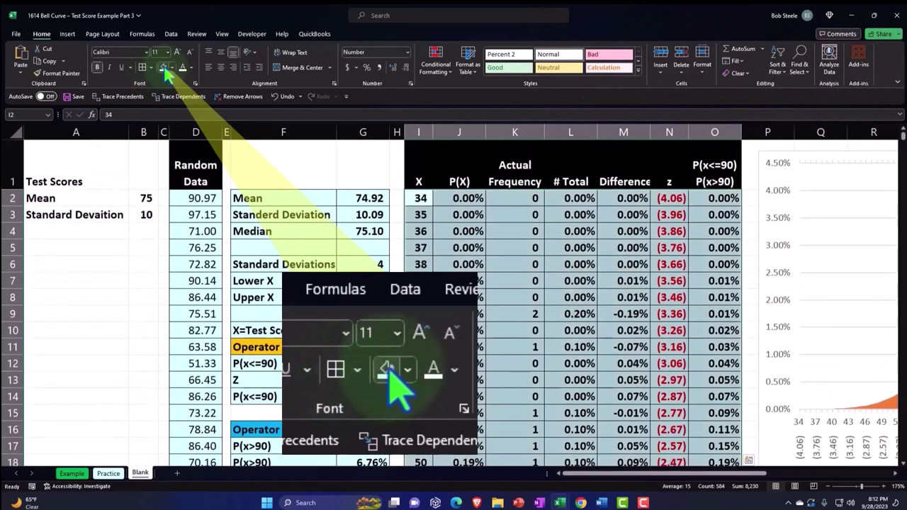
{"action": "left_click", "coordinate": [583, 229]}
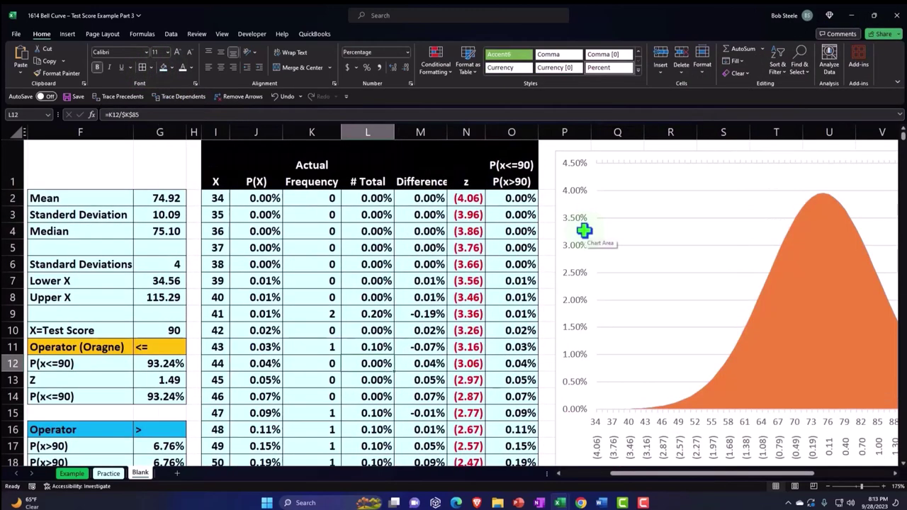
Add all borders to the Test Scores mean and standard deviation cells A1:B3
{"action": "left_click", "coordinate": [517, 247]}
{"action": "scroll", "coordinate": [370, 266], "scroll_direction": "down", "scroll_amount": 5}
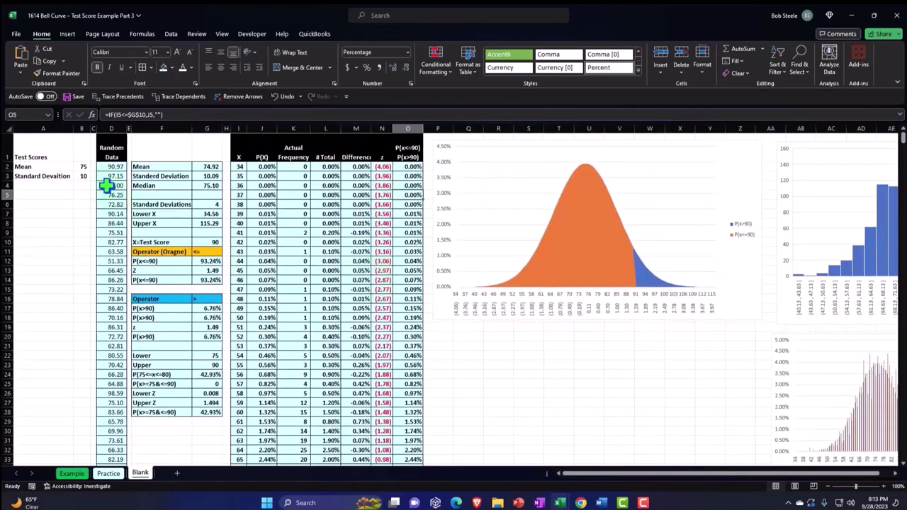
{"action": "left_click_drag", "start_coordinate": [42, 157], "coordinate": [78, 176]}
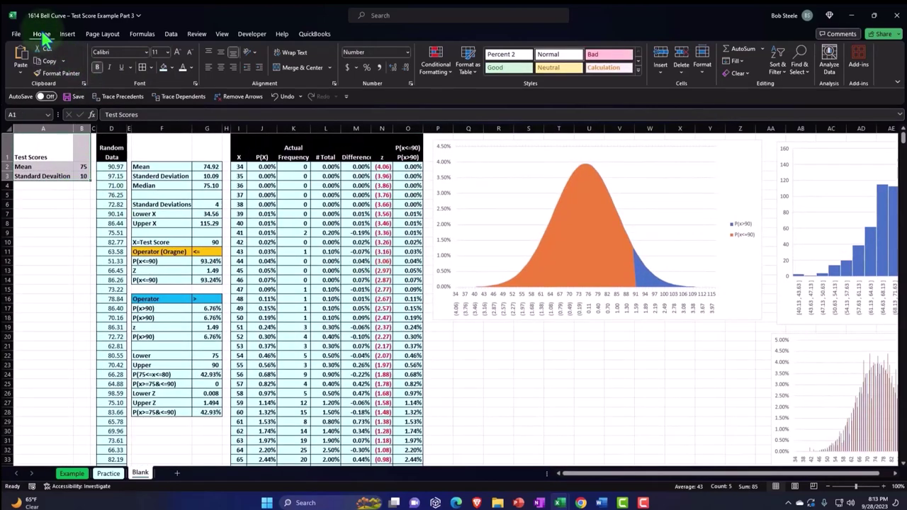
{"action": "left_click", "coordinate": [142, 67]}
{"action": "left_click", "coordinate": [60, 253]}
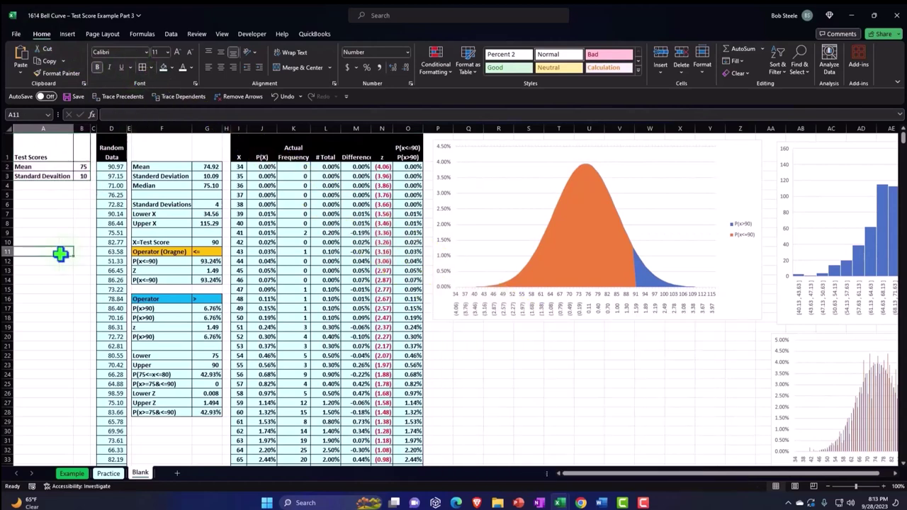